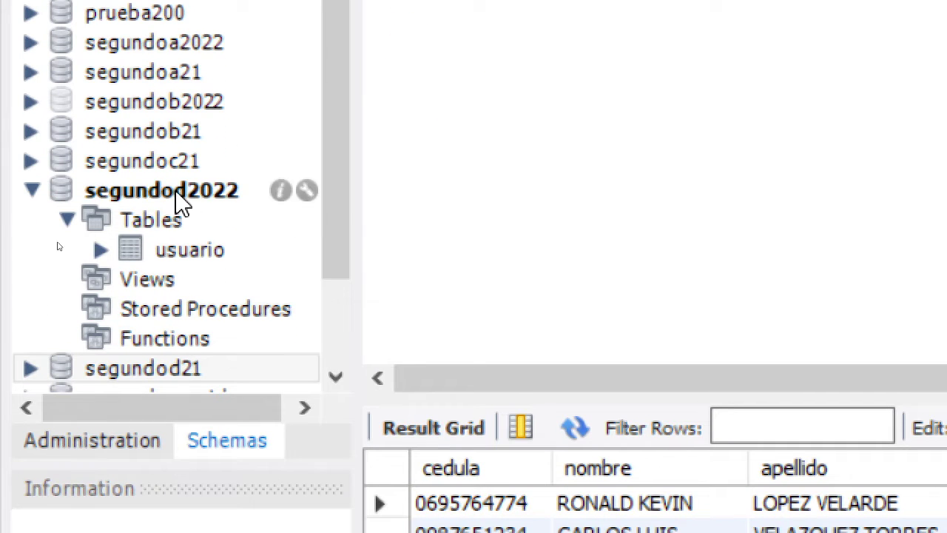
Create a new table in the segundod2022 schema and name it persona.
{"action": "left_click", "coordinate": [137, 324]}
{"action": "right_click", "coordinate": [135, 228]}
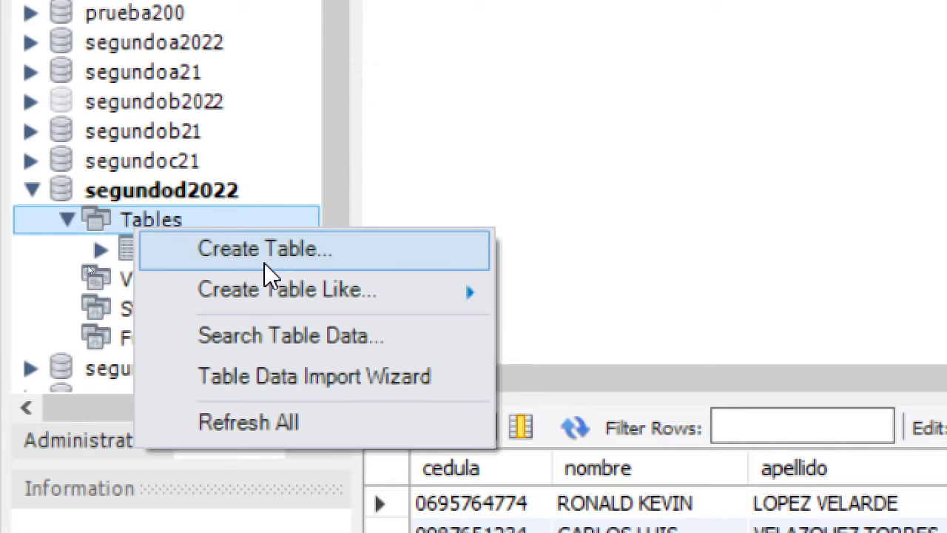
{"action": "left_click", "coordinate": [264, 252]}
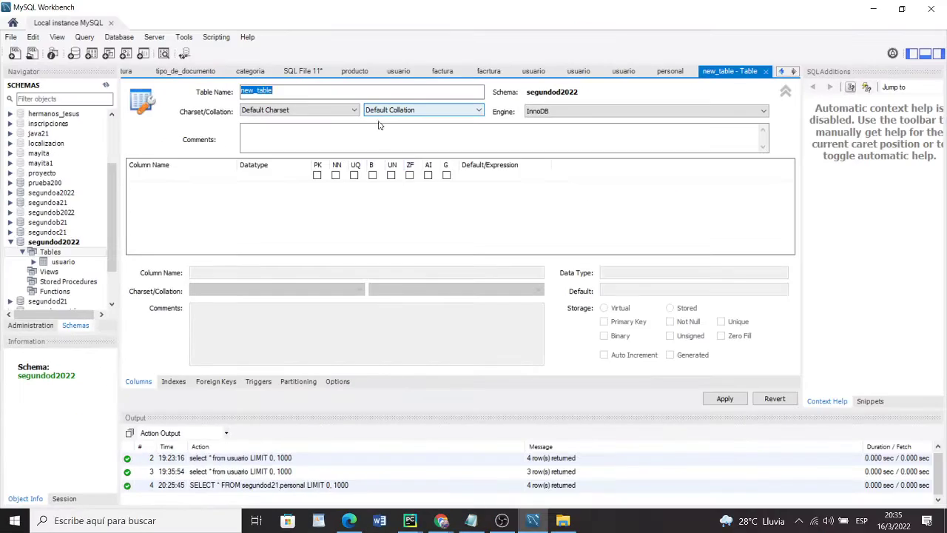
{"action": "left_click", "coordinate": [294, 92]}
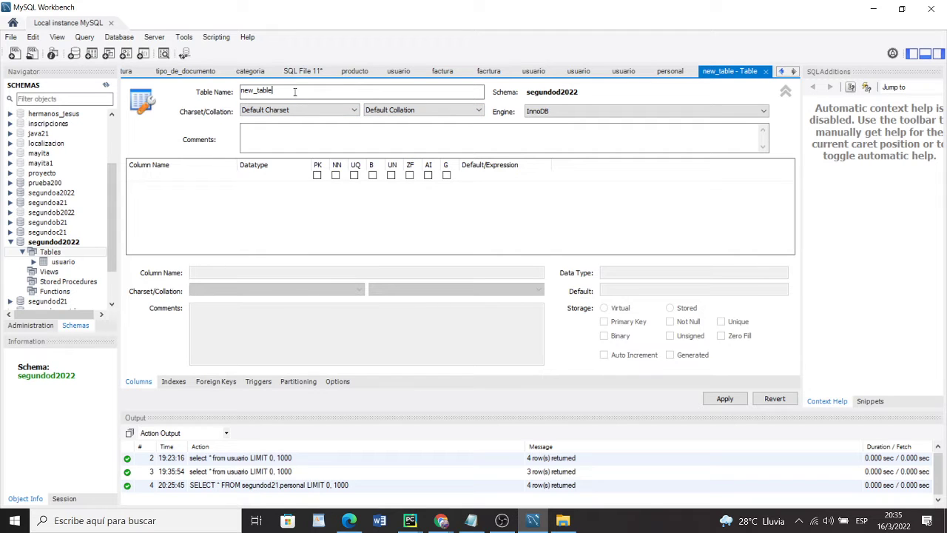
{"action": "double_click", "coordinate": [294, 92]}
{"action": "type", "text": "persona"}
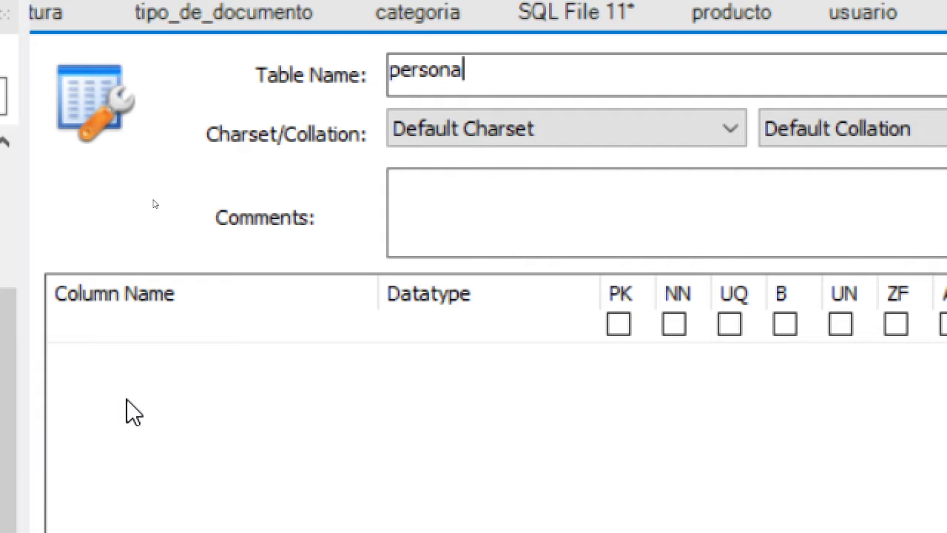
Add cedula as the table's first column with datatype varchar(10).
{"action": "double_click", "coordinate": [120, 334]}
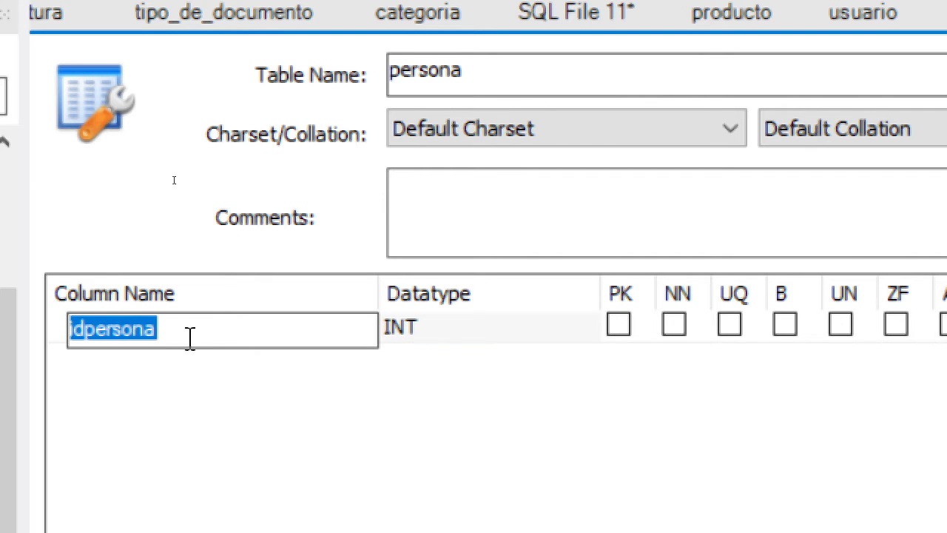
{"action": "type", "text": "cedula"}
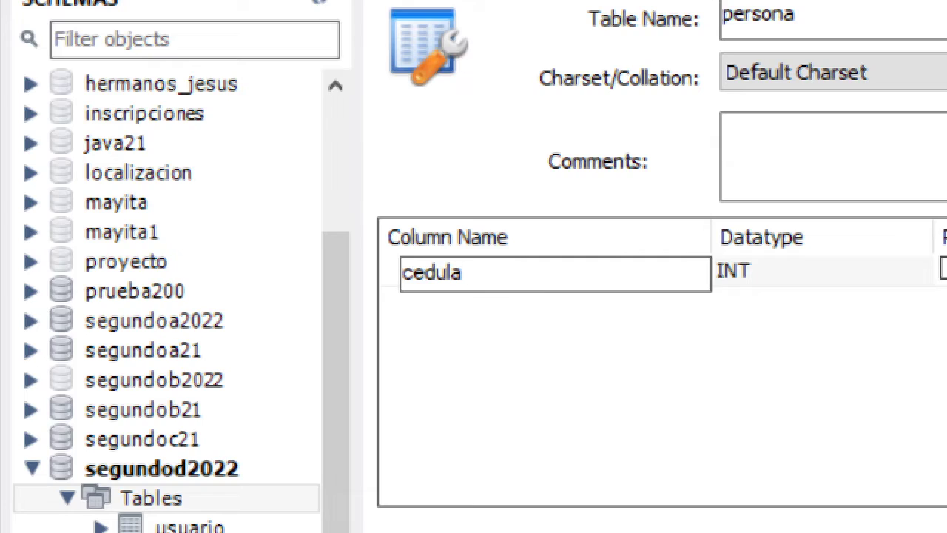
{"action": "left_click", "coordinate": [353, 272]}
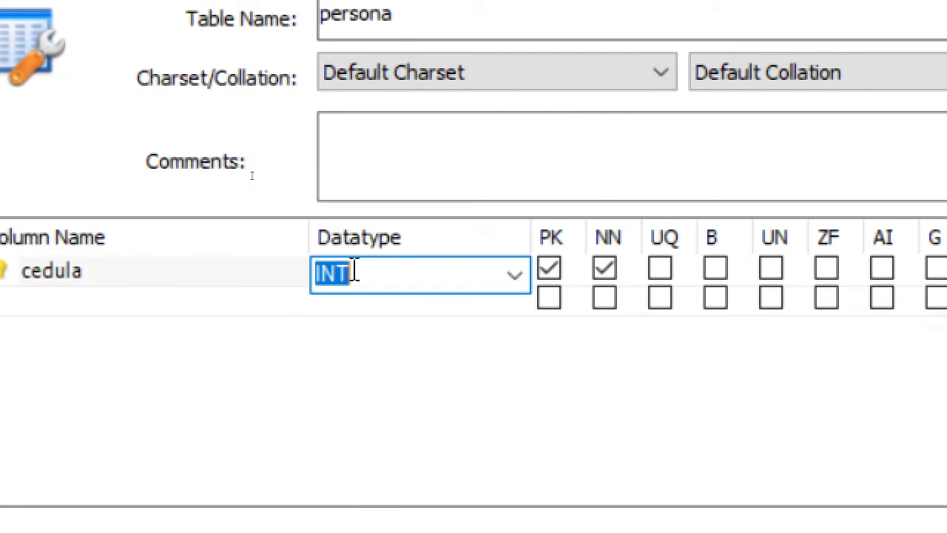
{"action": "type", "text": "varch"}
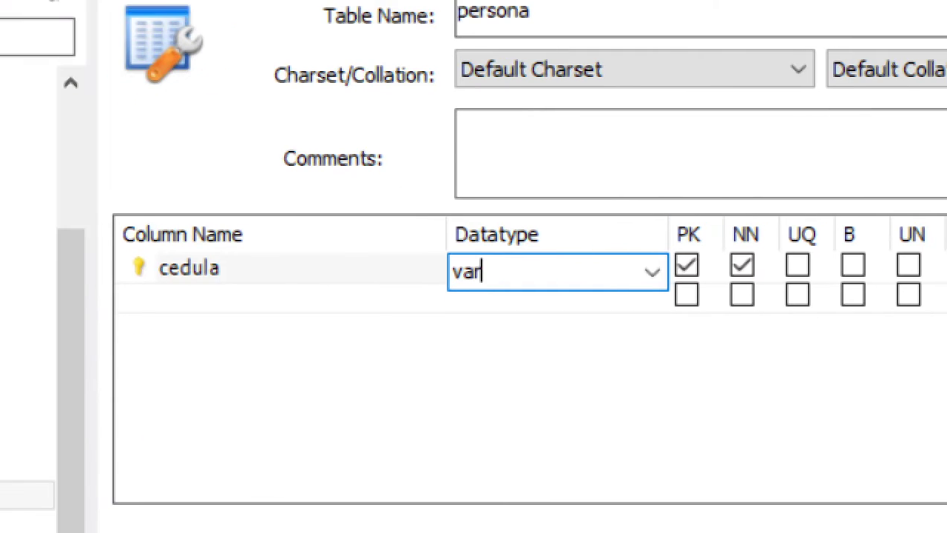
{"action": "type", "text": "ar"}
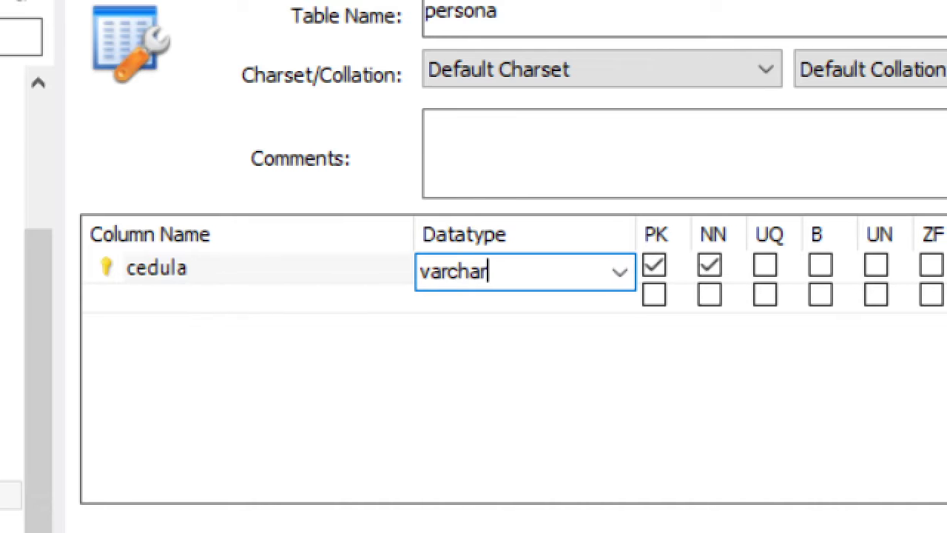
{"action": "type", "text": "()"}
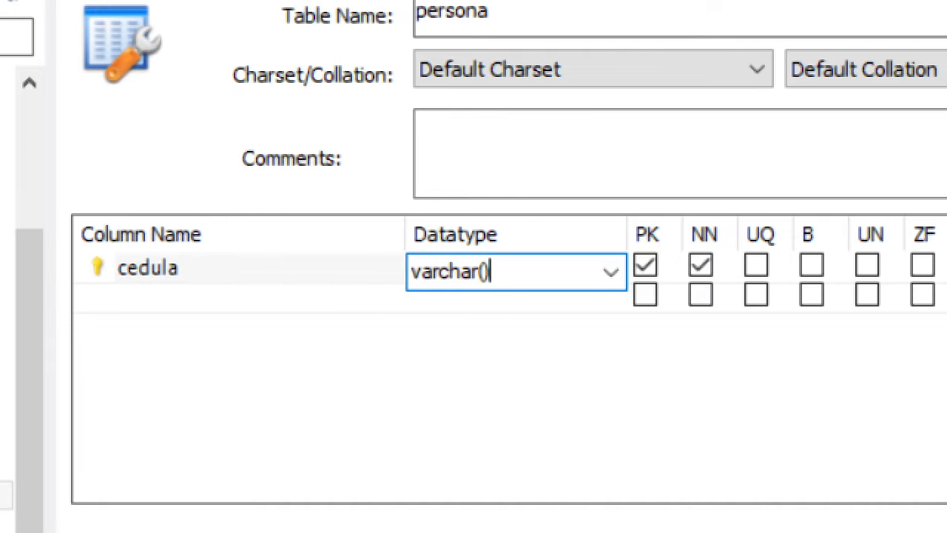
{"action": "type", "text": "10"}
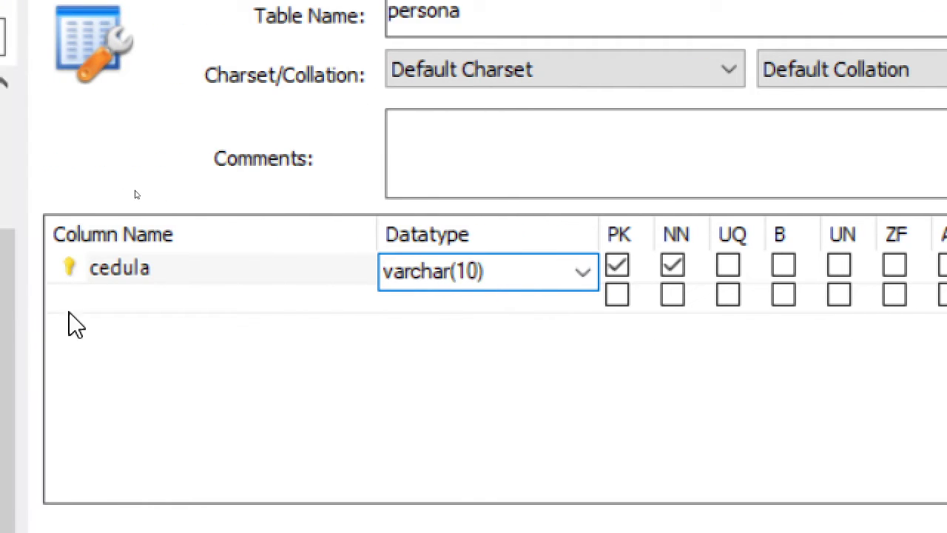
Add a nombre column below cedula with datatype text and make it not null.
{"action": "left_click", "coordinate": [85, 303]}
{"action": "left_click", "coordinate": [89, 303]}
{"action": "type", "text": "nombre"}
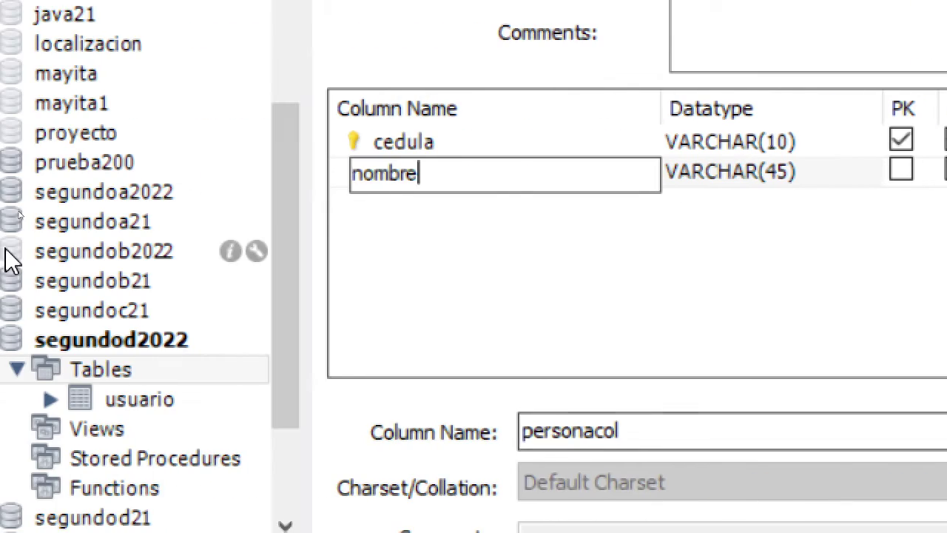
{"action": "left_click", "coordinate": [780, 178]}
{"action": "left_click", "coordinate": [841, 170]}
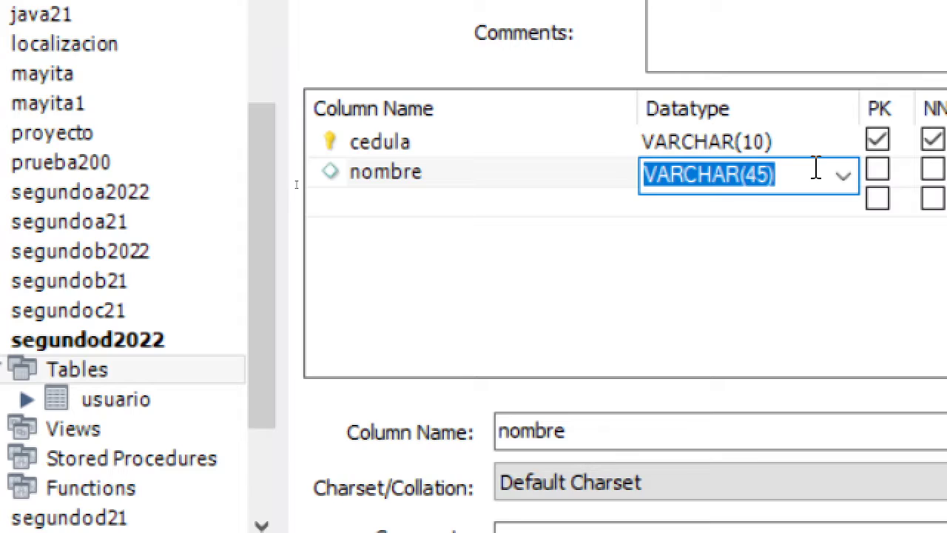
{"action": "key", "text": "BackSpace"}
{"action": "type", "text": "text"}
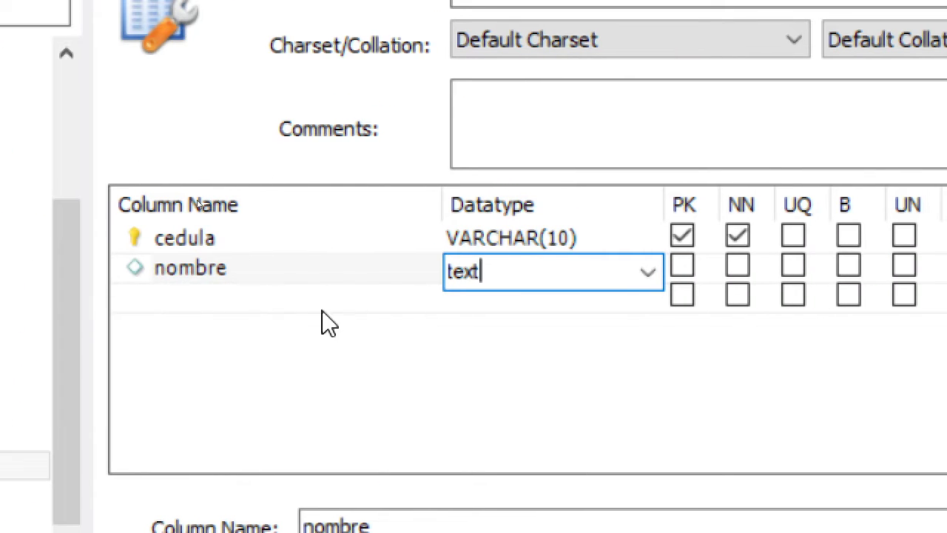
{"action": "left_click", "coordinate": [739, 266]}
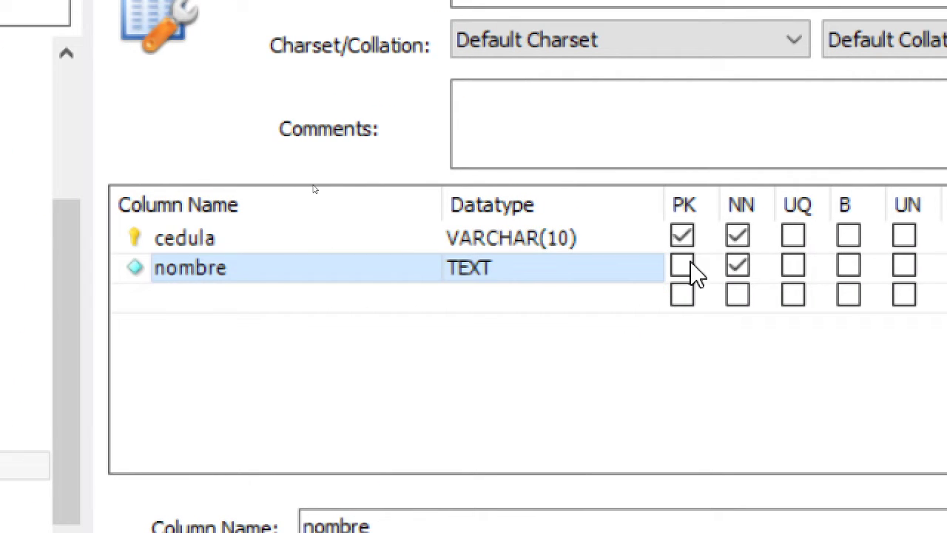
Add an apellido column below nombre with datatype text and make it not null.
{"action": "left_click", "coordinate": [194, 303]}
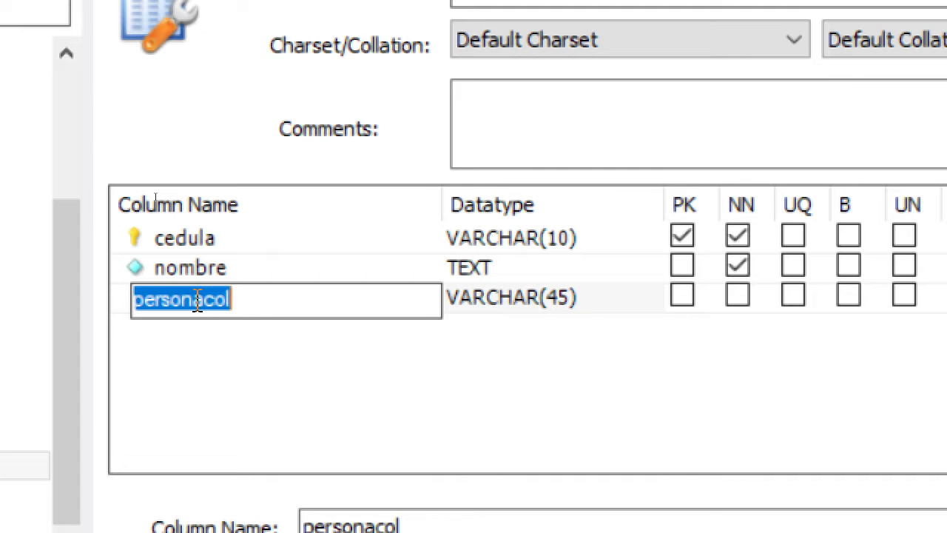
{"action": "type", "text": "ap"}
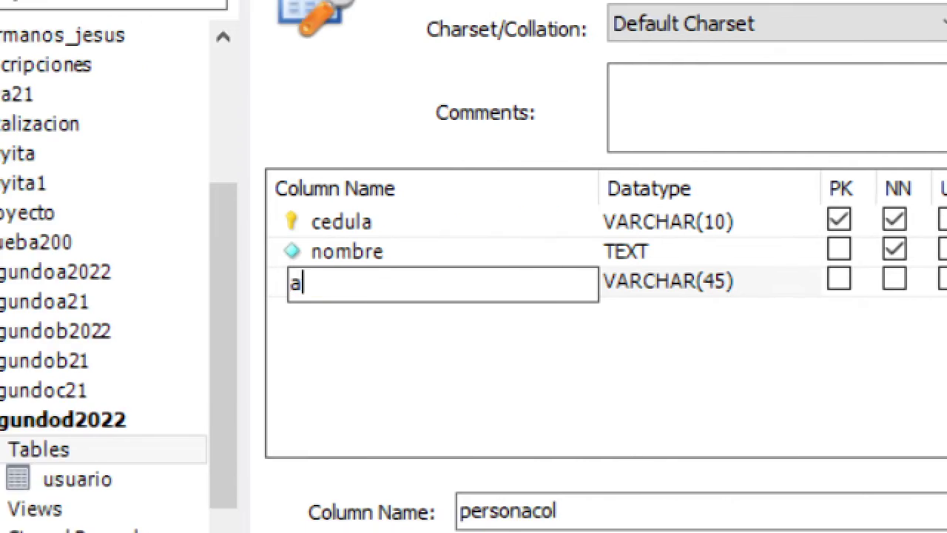
{"action": "type", "text": "ellido"}
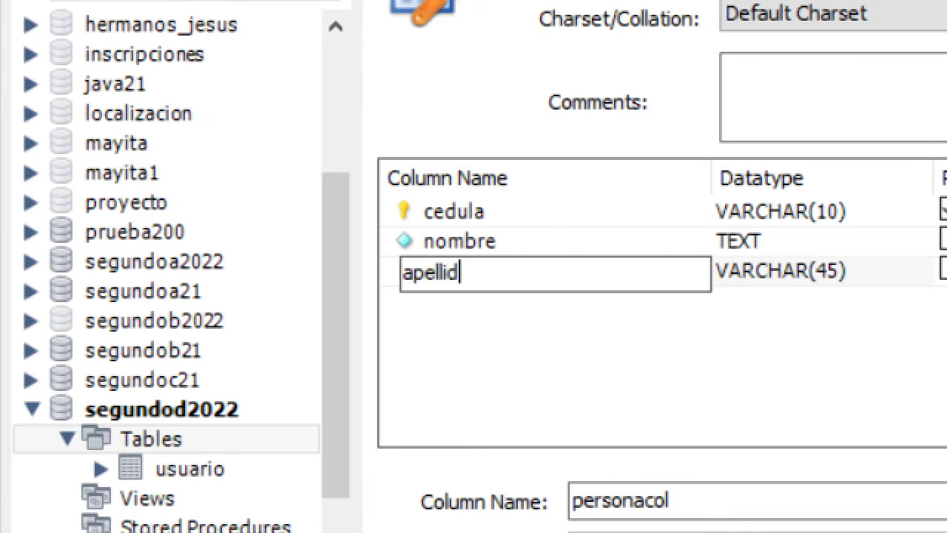
{"action": "left_click", "coordinate": [858, 269]}
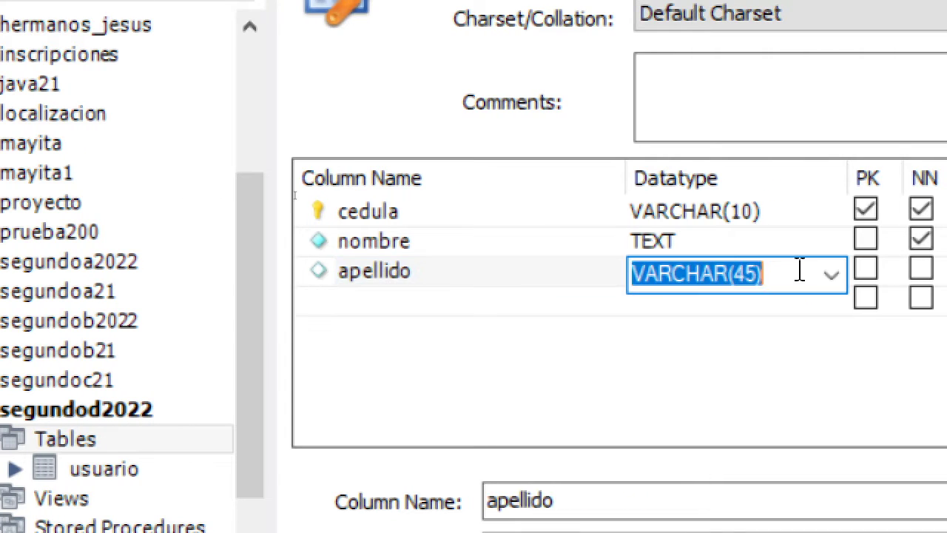
{"action": "left_click_drag", "start_coordinate": [858, 268], "coordinate": [670, 262]}
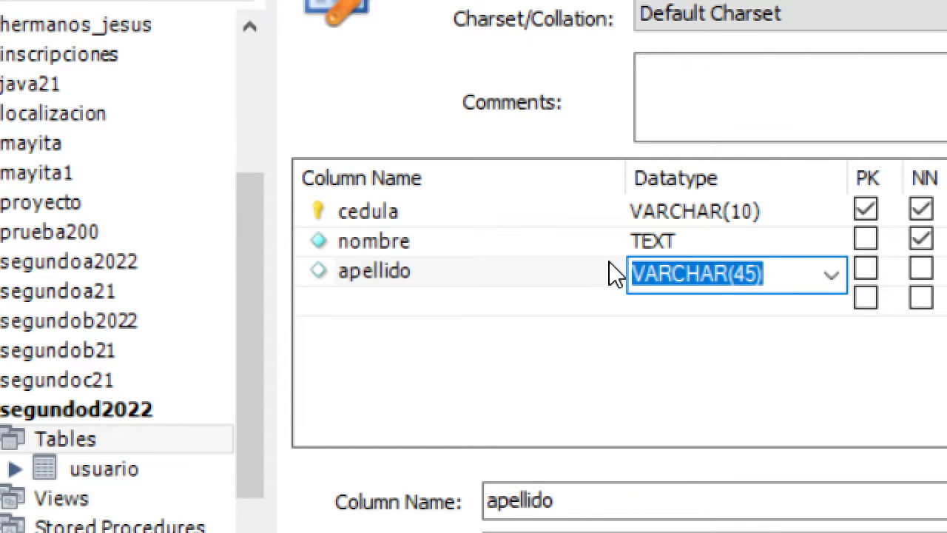
{"action": "type", "text": "text"}
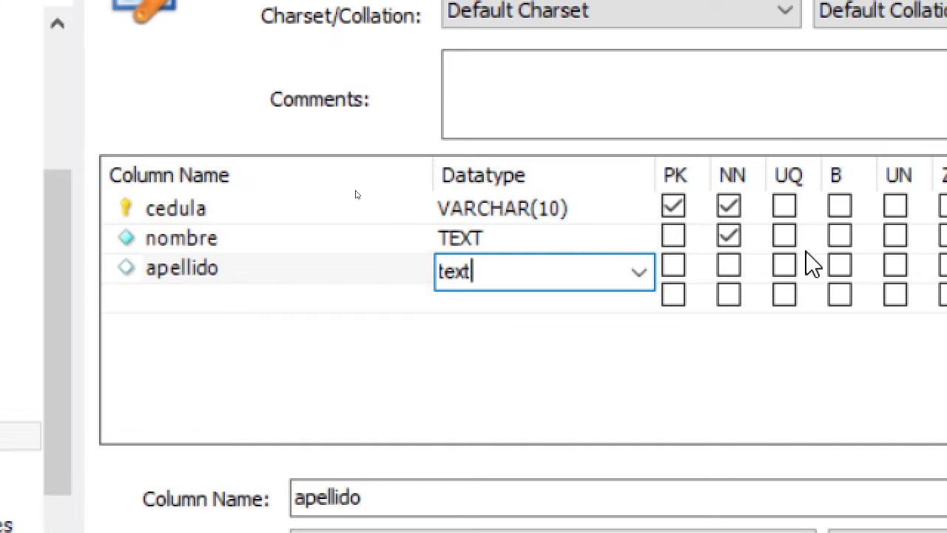
{"action": "left_click", "coordinate": [737, 266]}
Add a direccion column below apellido with datatype text and make it not null.
{"action": "left_click", "coordinate": [188, 310]}
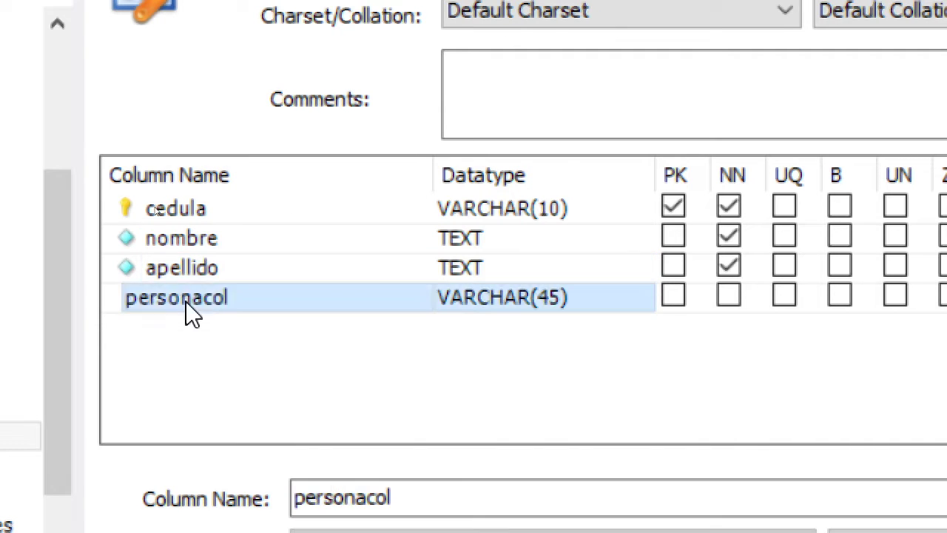
{"action": "left_click", "coordinate": [257, 300]}
{"action": "double_click", "coordinate": [258, 300]}
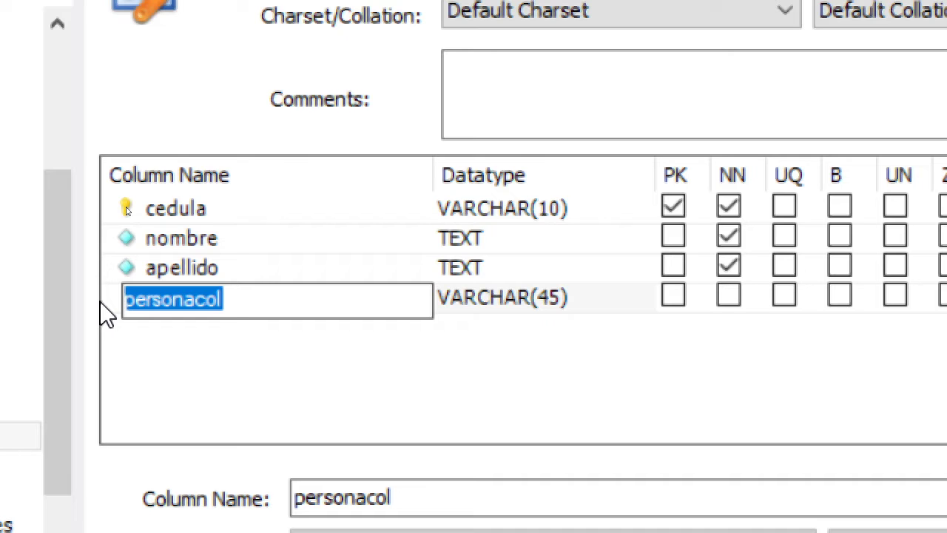
{"action": "type", "text": "direccion"}
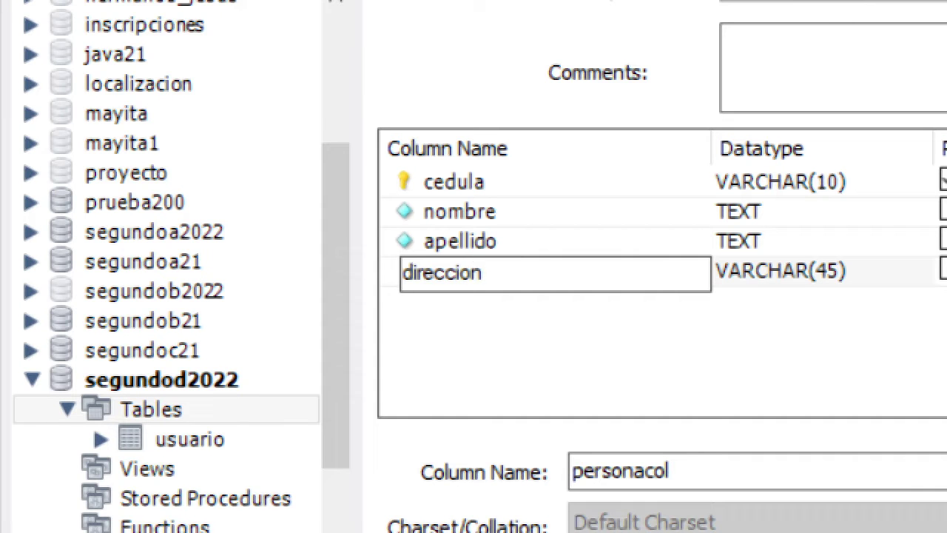
{"action": "left_click", "coordinate": [894, 281]}
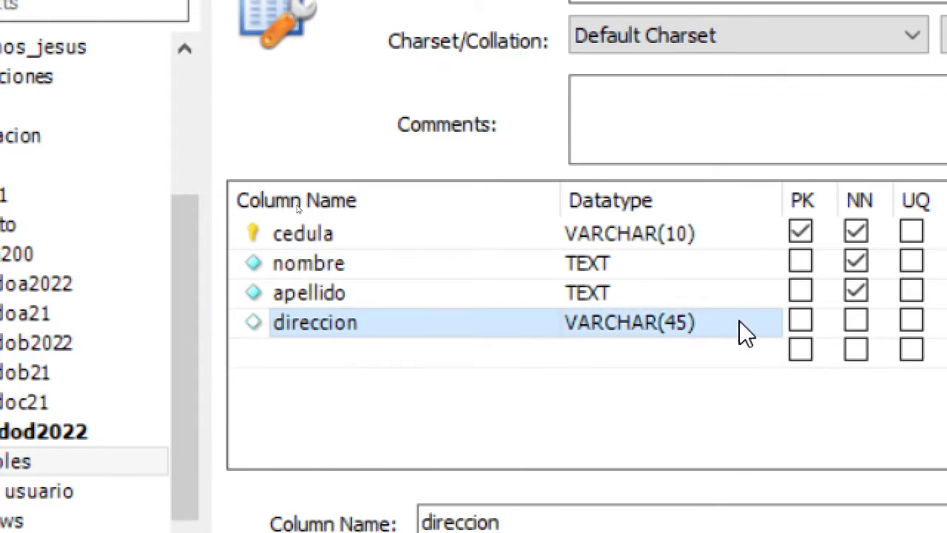
{"action": "left_click", "coordinate": [743, 323]}
{"action": "type", "text": "text"}
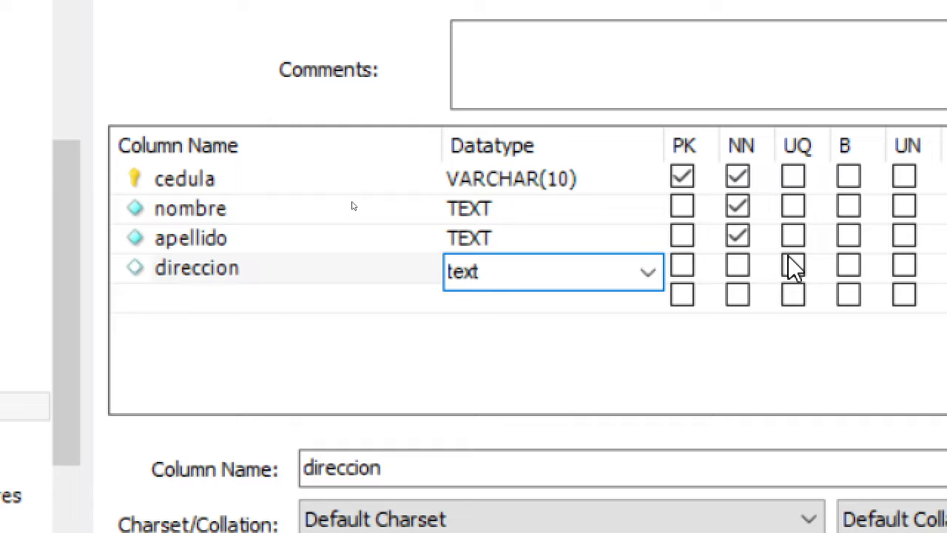
{"action": "left_click", "coordinate": [738, 265]}
Add a telefono column below direccion with datatype VARCHAR(15) and make it not null.
{"action": "double_click", "coordinate": [198, 302]}
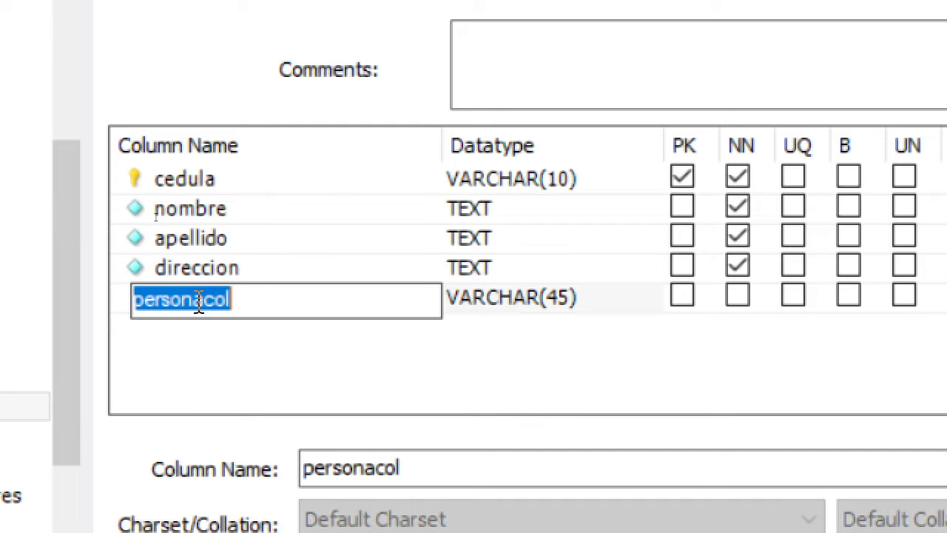
{"action": "type", "text": "telefono"}
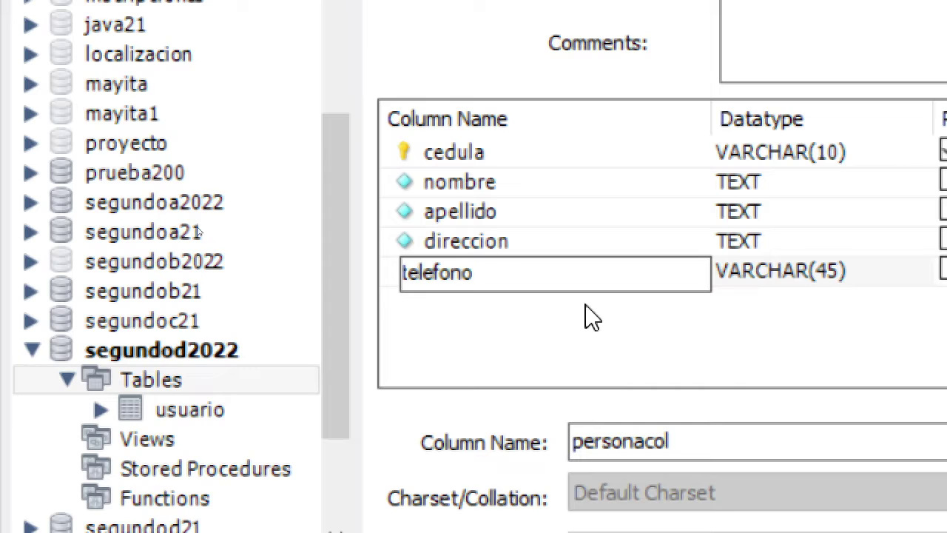
{"action": "left_click", "coordinate": [825, 274]}
{"action": "left_click", "coordinate": [825, 274]}
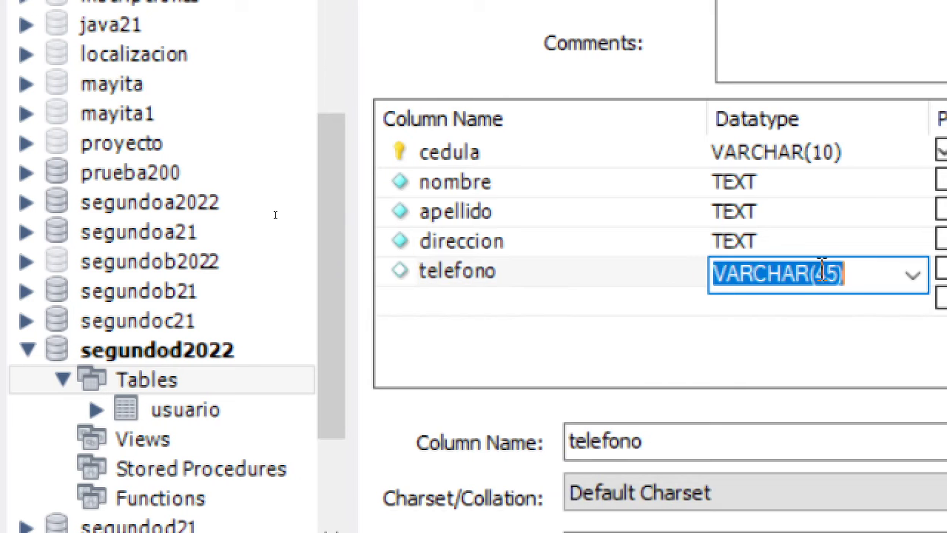
{"action": "left_click", "coordinate": [823, 273]}
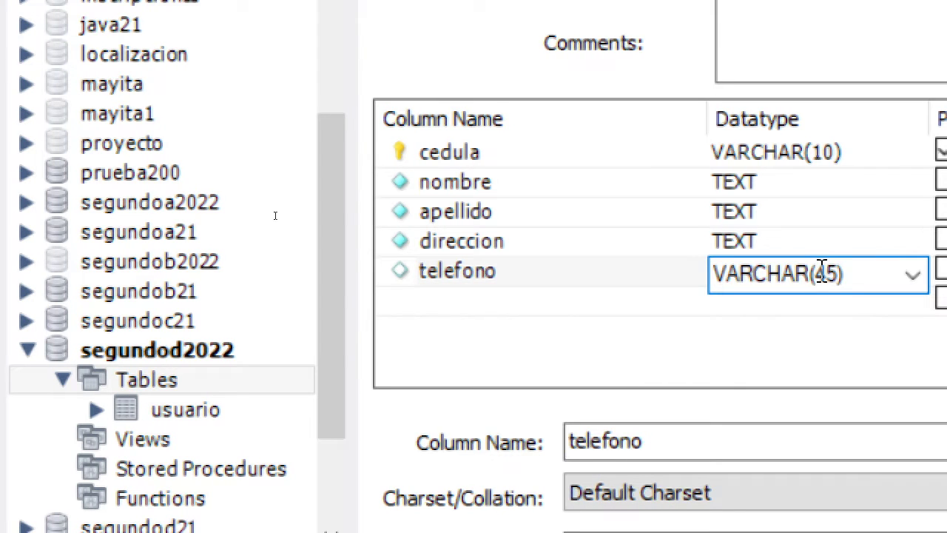
{"action": "left_click_drag", "start_coordinate": [816, 273], "coordinate": [828, 274]}
{"action": "type", "text": "1"}
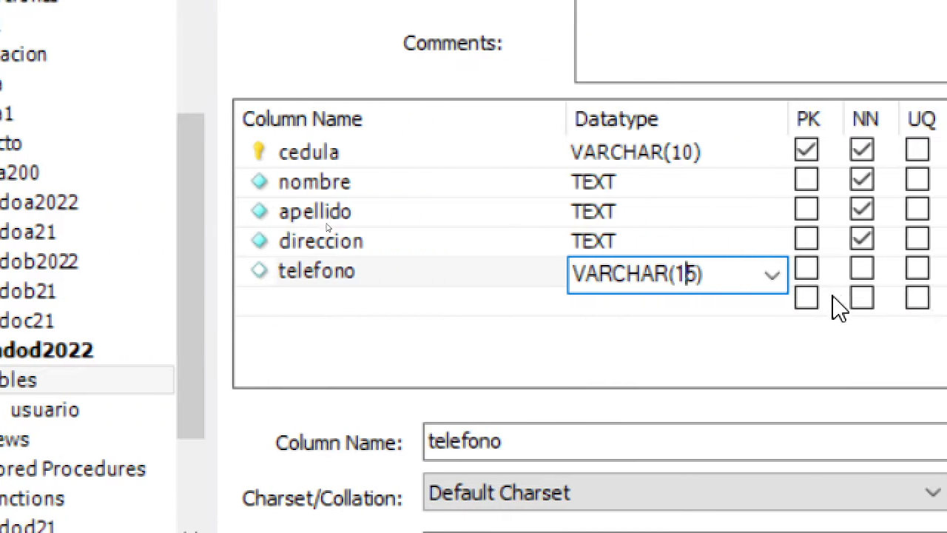
{"action": "left_click", "coordinate": [946, 270]}
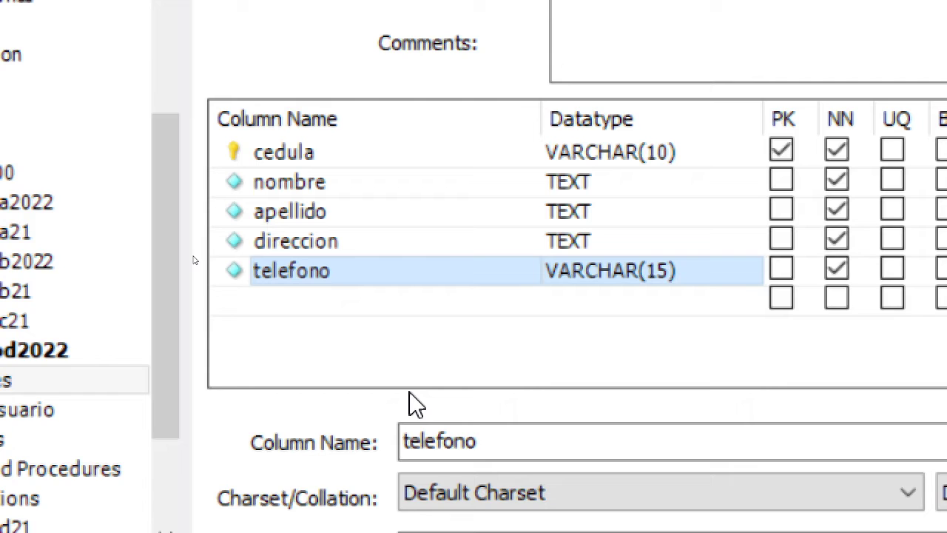
Rename the telefono column as estado_civil.
{"action": "left_click", "coordinate": [334, 272]}
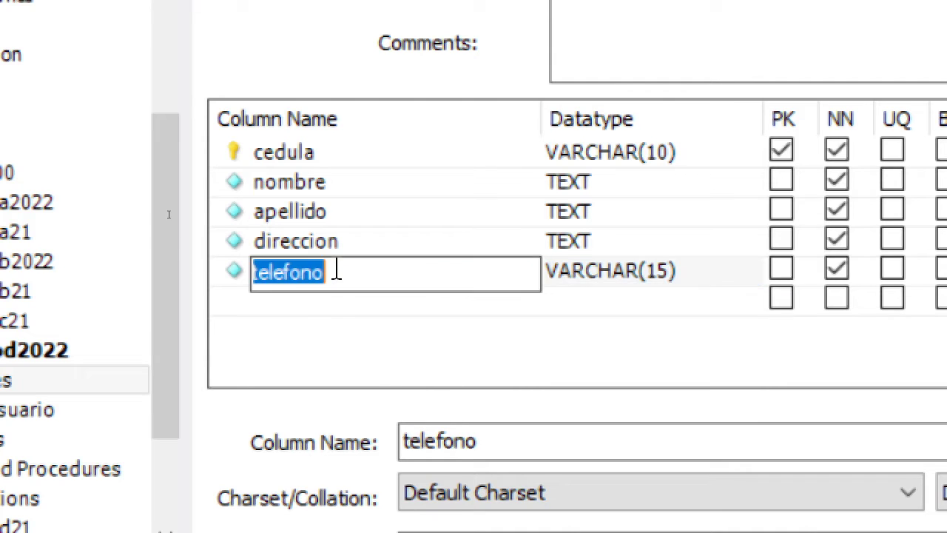
{"action": "left_click_drag", "start_coordinate": [334, 271], "coordinate": [220, 271]}
{"action": "type", "text": "estad"}
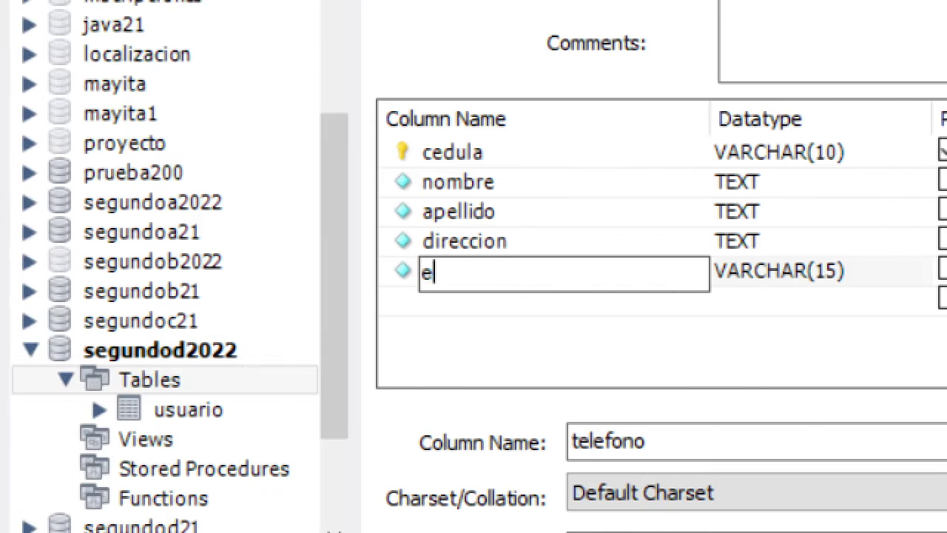
{"action": "type", "text": "o_ci"}
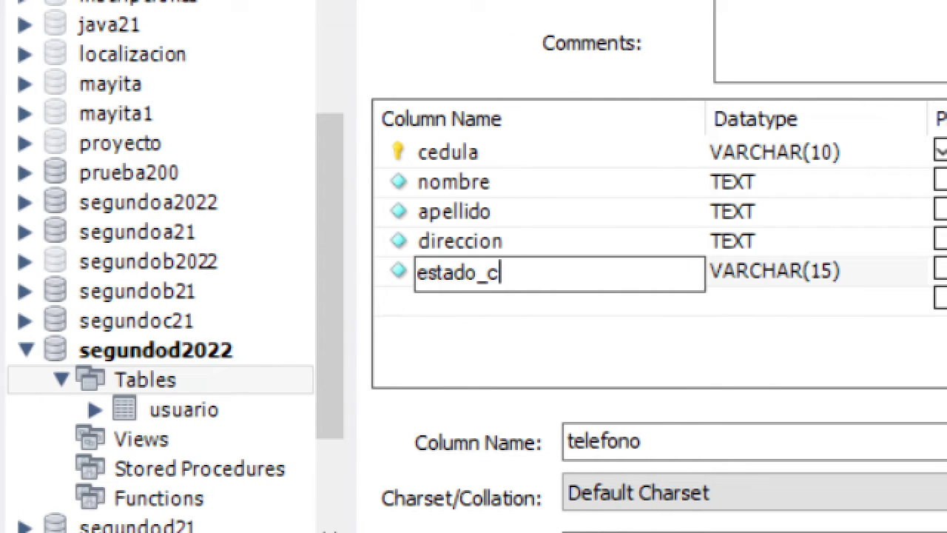
{"action": "type", "text": "vil"}
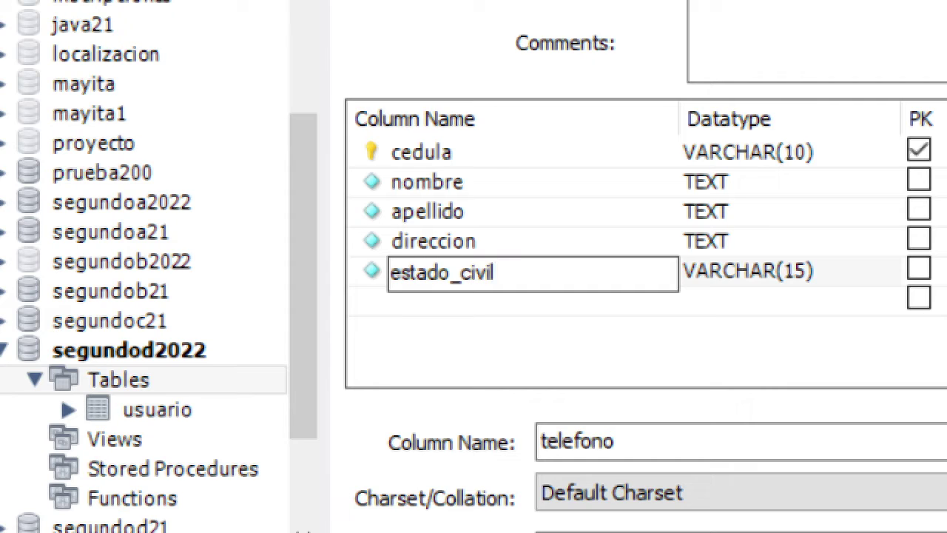
Rename the column below direccion as profesion and set its datatype to text.
{"action": "left_click_drag", "start_coordinate": [515, 270], "coordinate": [390, 277]}
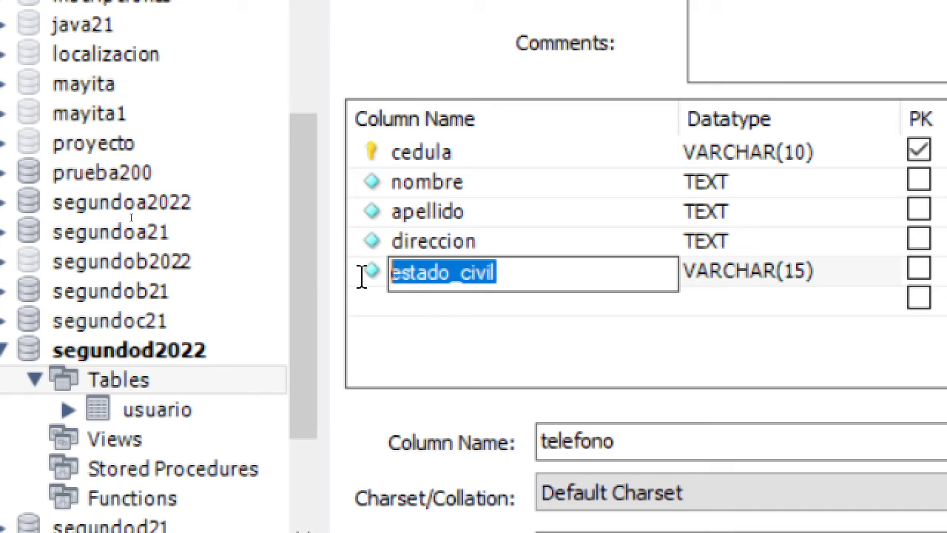
{"action": "type", "text": "profesion"}
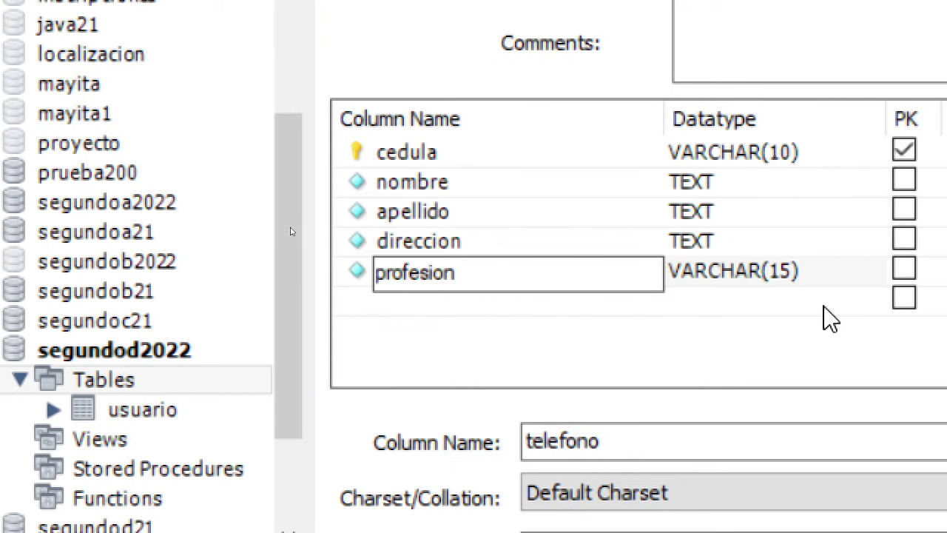
{"action": "left_click", "coordinate": [799, 281]}
{"action": "left_click", "coordinate": [801, 273]}
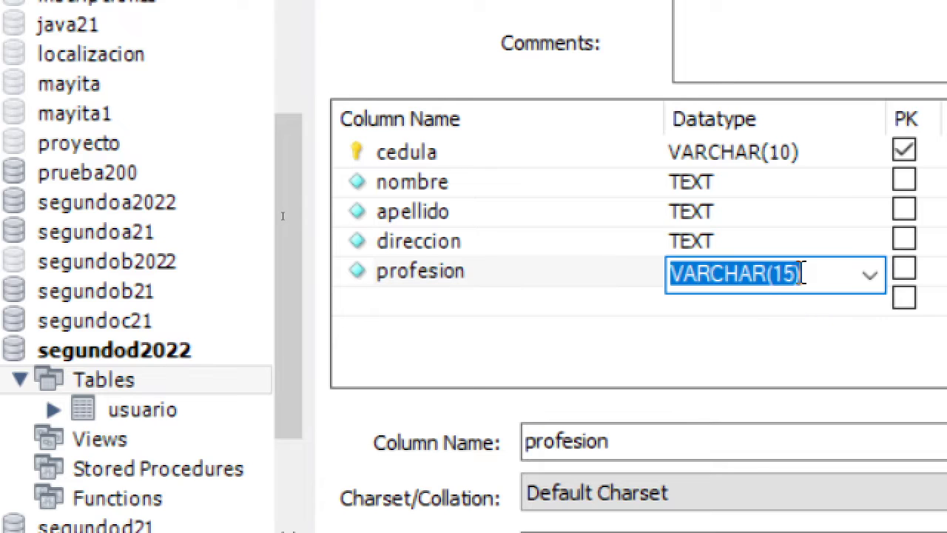
{"action": "type", "text": "text"}
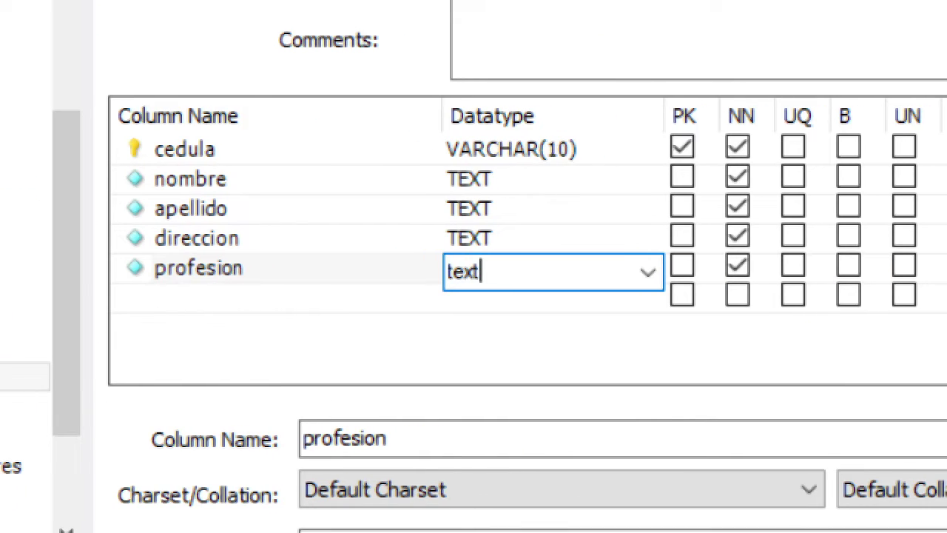
{"action": "left_click", "coordinate": [443, 364]}
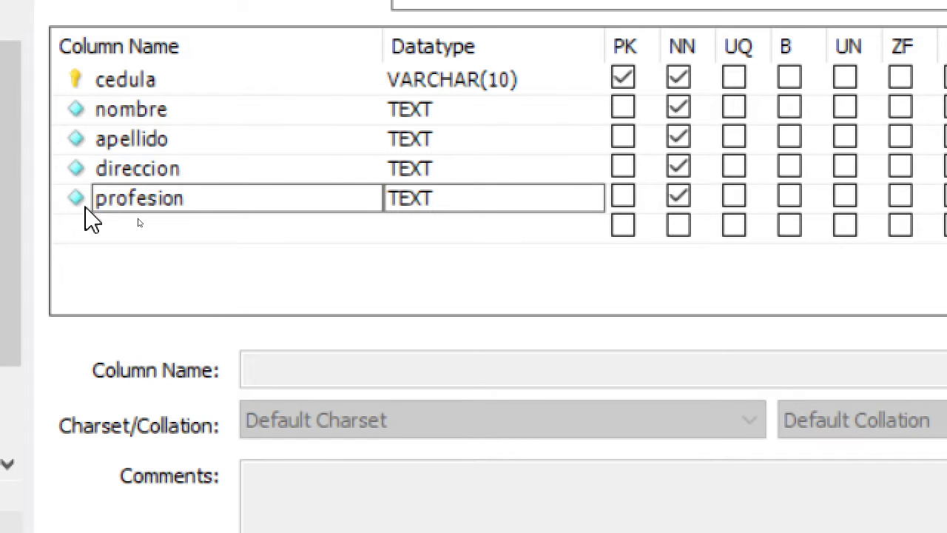
Add an id_usuario column below profesion with datatype VARCHAR(15).
{"action": "double_click", "coordinate": [99, 228]}
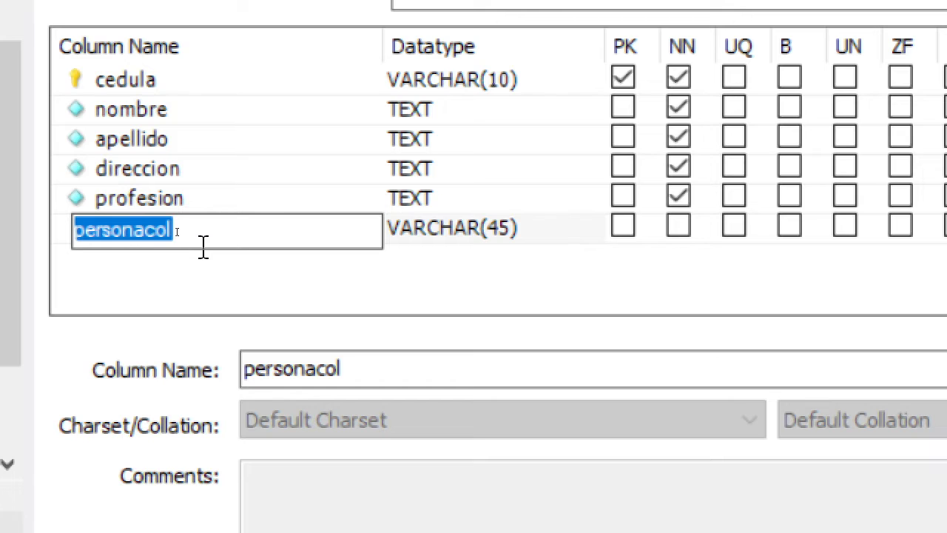
{"action": "type", "text": "id_"}
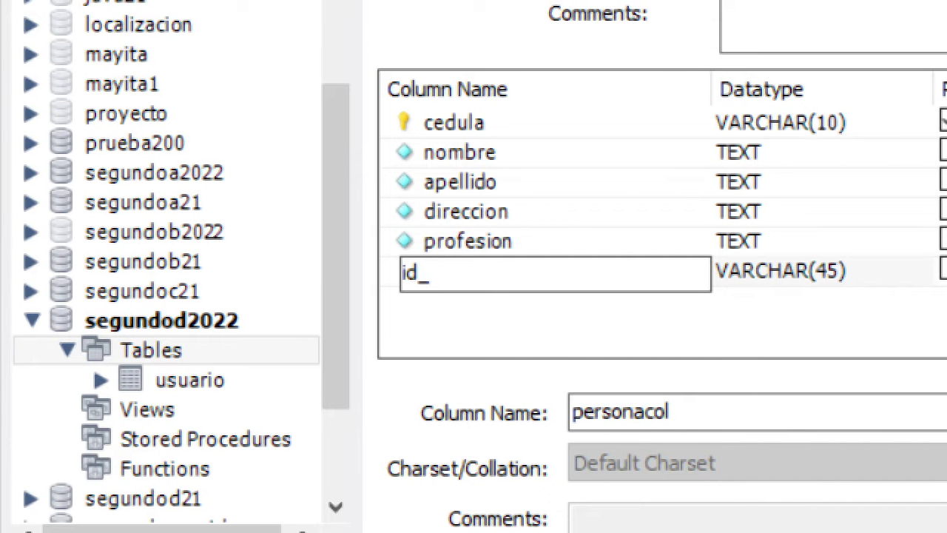
{"action": "type", "text": "usuario"}
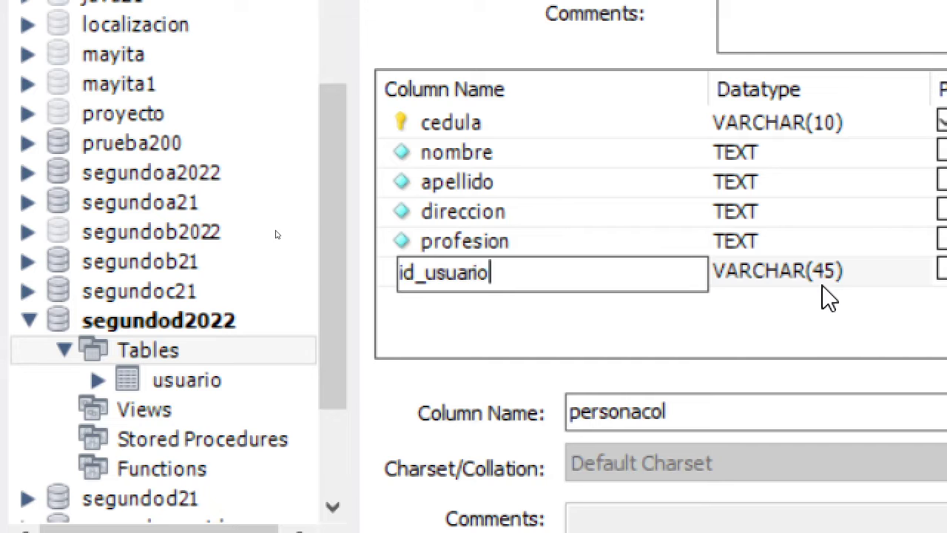
{"action": "left_click", "coordinate": [827, 279]}
{"action": "left_click", "coordinate": [832, 275]}
{"action": "left_click", "coordinate": [834, 273]}
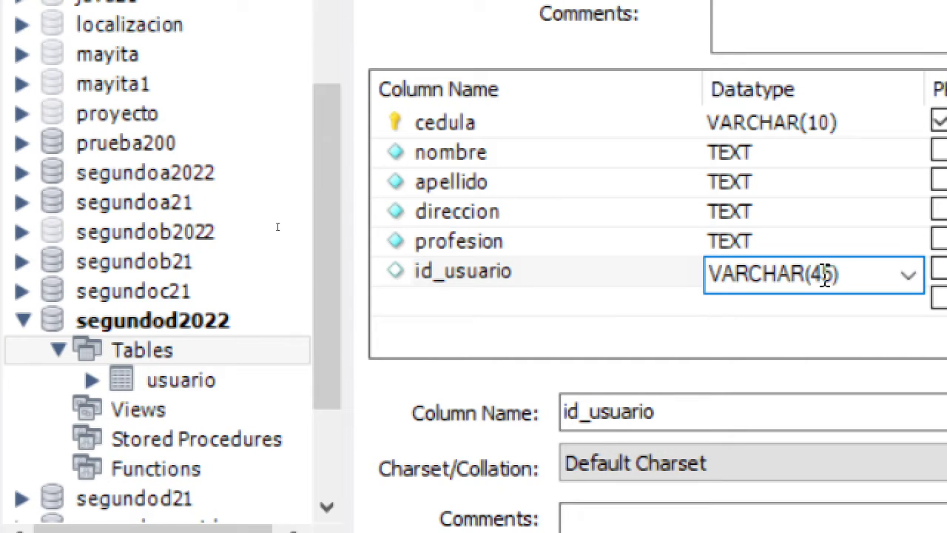
{"action": "key", "text": "BackSpace"}
{"action": "type", "text": "1"}
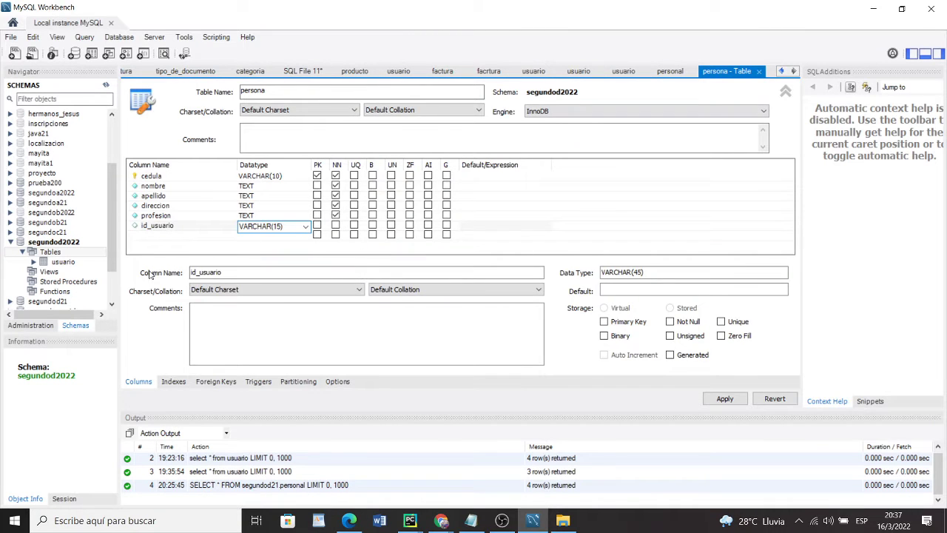
Check the datatype of id_usuario in the usuario table's definition and close that definition.
{"action": "mouse_move", "coordinate": [75, 267]}
{"action": "left_click", "coordinate": [93, 263]}
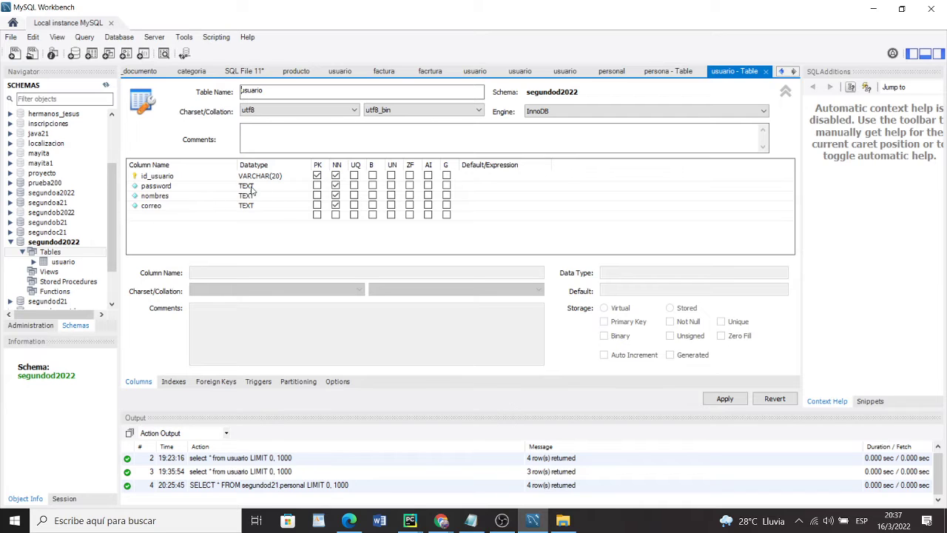
{"action": "left_click", "coordinate": [767, 71]}
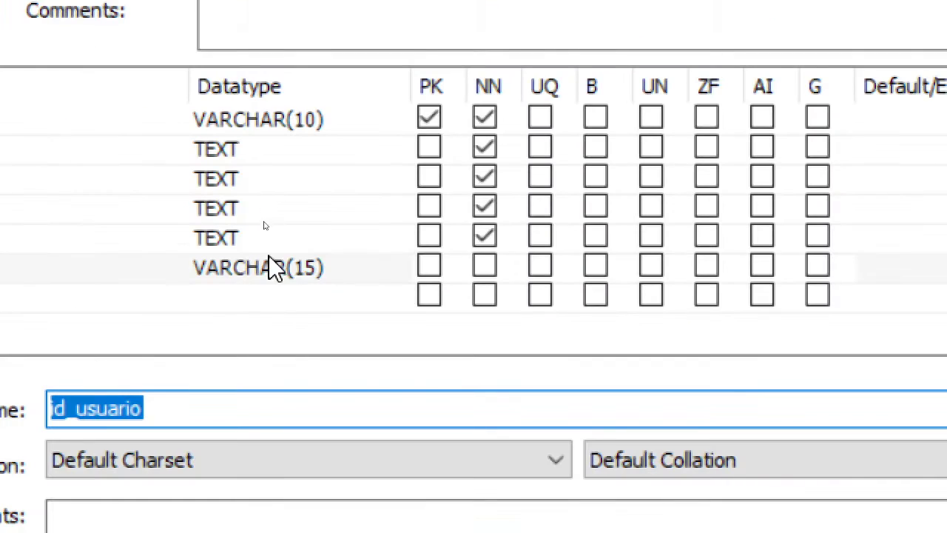
Set the datatype of persona's id_usuario column to VARCHAR(20) and make it not null.
{"action": "left_click", "coordinate": [307, 277]}
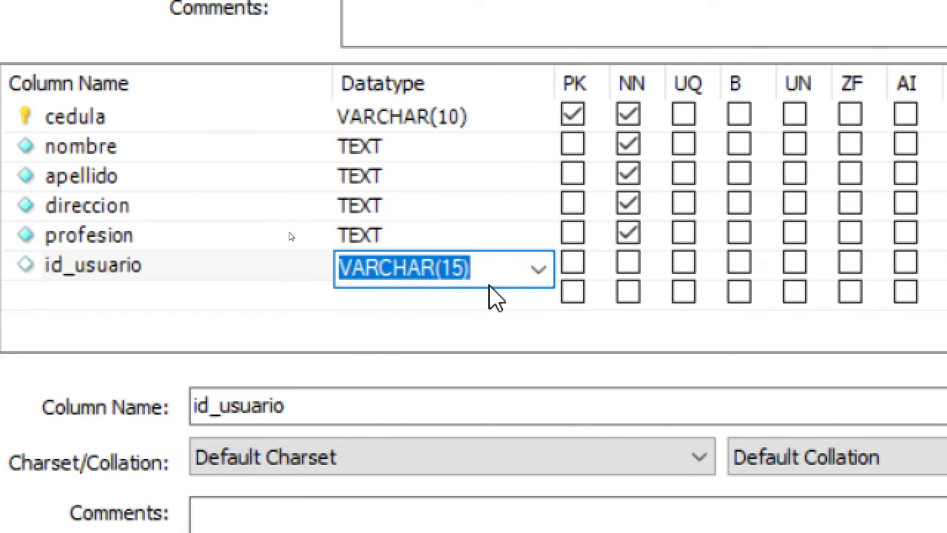
{"action": "left_click", "coordinate": [320, 273]}
{"action": "key", "text": "BackSpace"}
{"action": "key", "text": "BackSpace"}
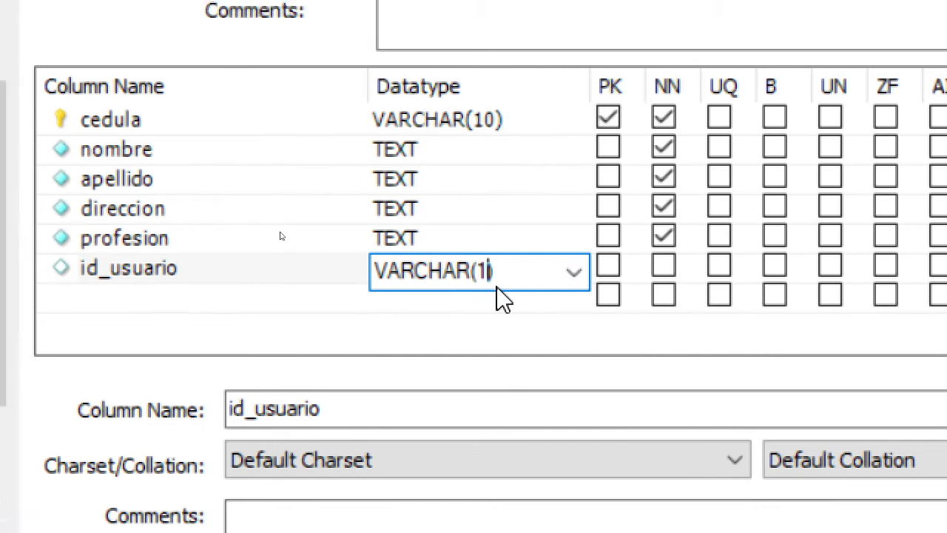
{"action": "type", "text": "20)"}
{"action": "left_click", "coordinate": [663, 266]}
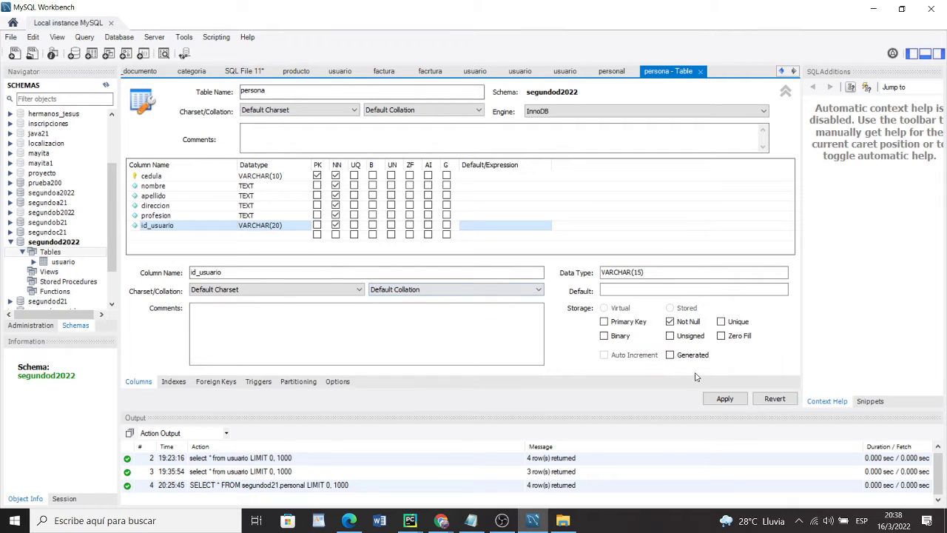
Apply the SQL script that creates the persona table in segundod2022 and close the table editor.
{"action": "left_click", "coordinate": [717, 398]}
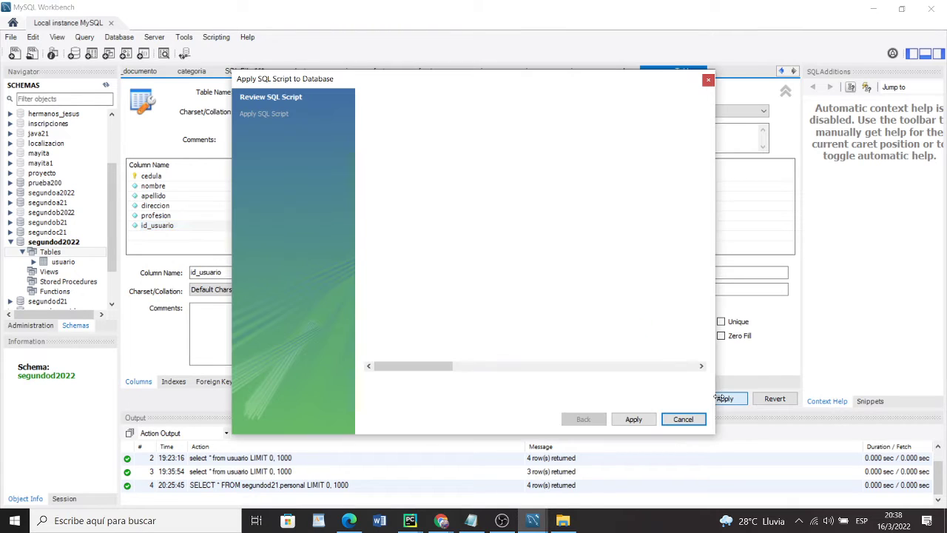
{"action": "left_click", "coordinate": [641, 419]}
{"action": "left_click", "coordinate": [634, 419]}
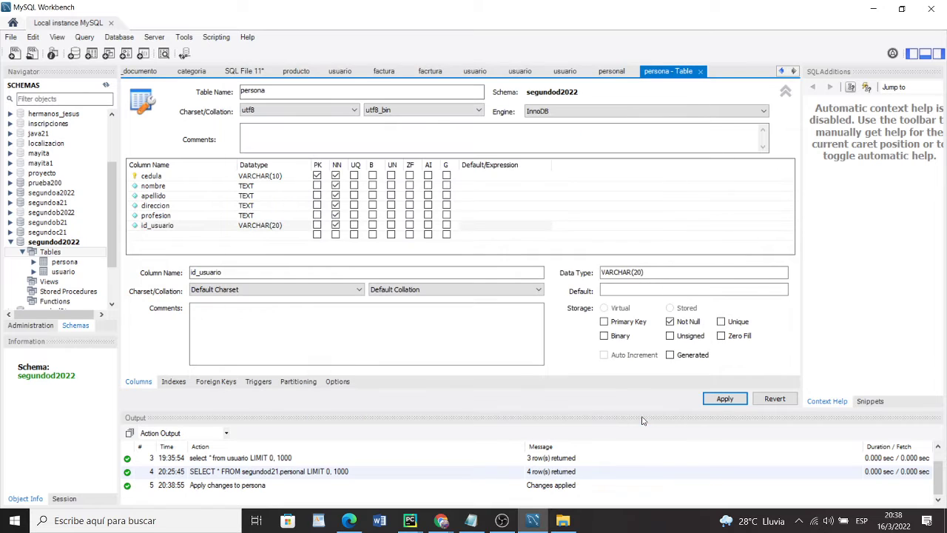
{"action": "left_click", "coordinate": [700, 71]}
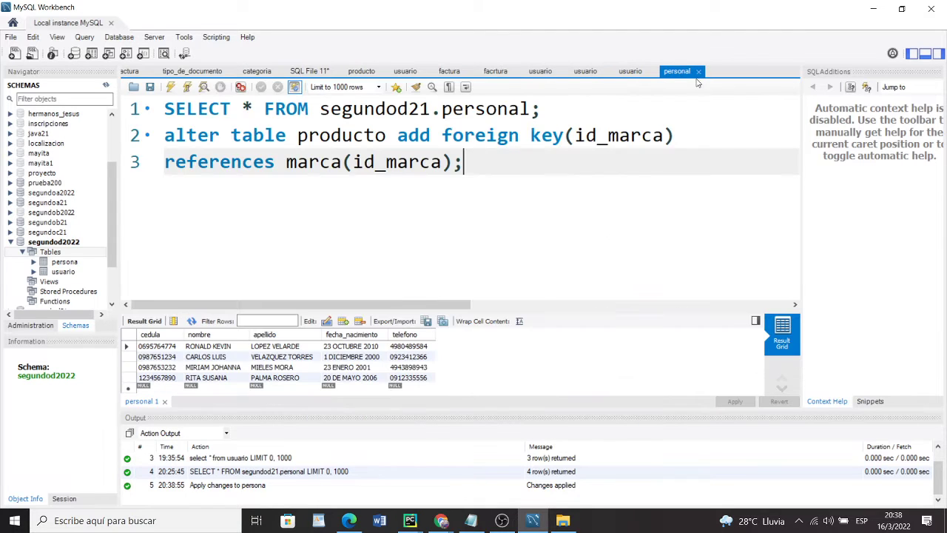
Insert two blank lines between the SELECT query and the alter table statement.
{"action": "left_click", "coordinate": [562, 115]}
{"action": "key", "text": "Return"}
{"action": "key", "text": "Return"}
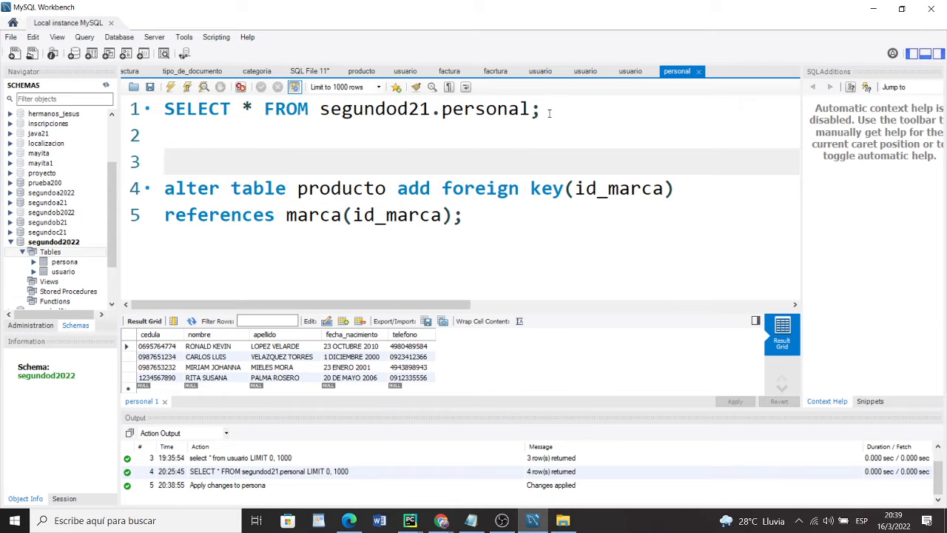
Change the SELECT query to read from segundod2022.persona and execute only that statement.
{"action": "left_click", "coordinate": [427, 110]}
{"action": "key", "text": "shift+Left"}
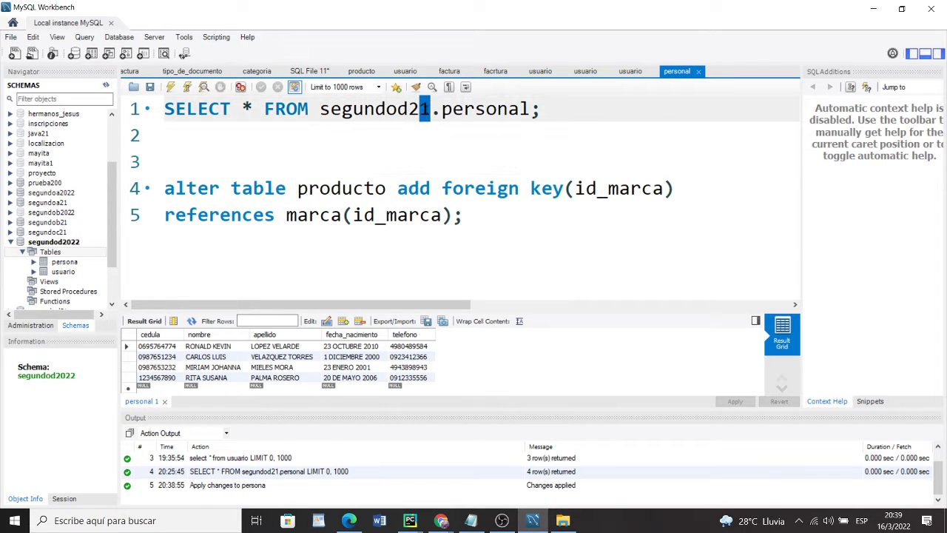
{"action": "type", "text": "022"}
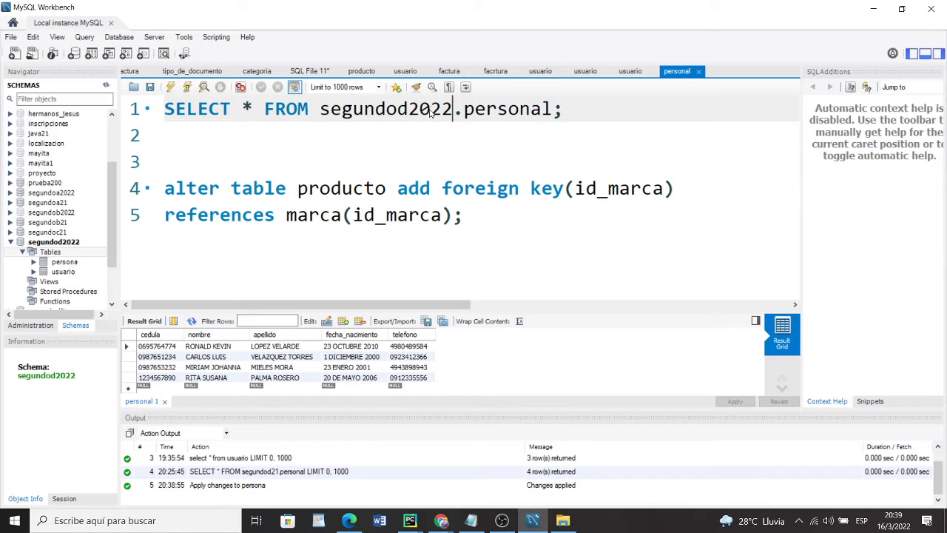
{"action": "left_click_drag", "start_coordinate": [563, 111], "coordinate": [529, 108]}
{"action": "left_click", "coordinate": [550, 110]}
{"action": "key", "text": "BackSpace"}
{"action": "left_click_drag", "start_coordinate": [549, 110], "coordinate": [64, 110]}
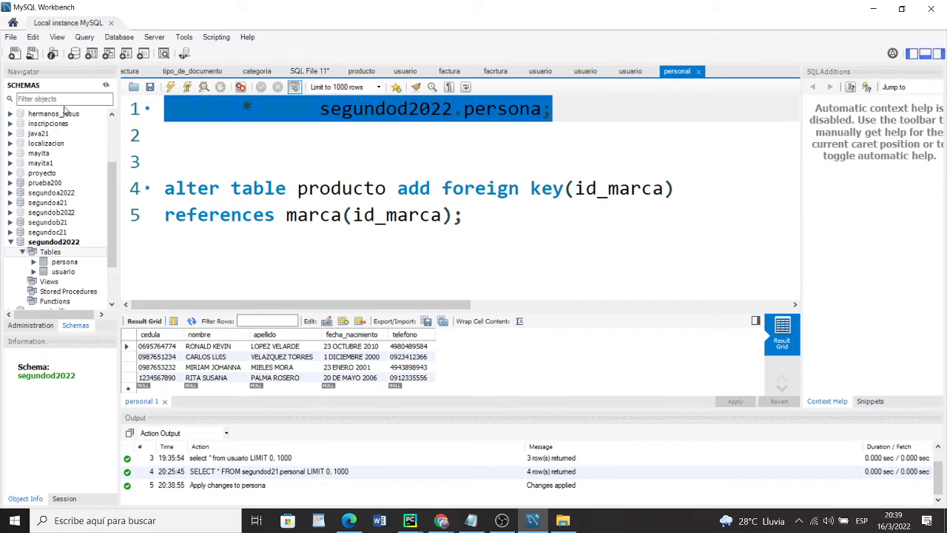
{"action": "left_click", "coordinate": [170, 88]}
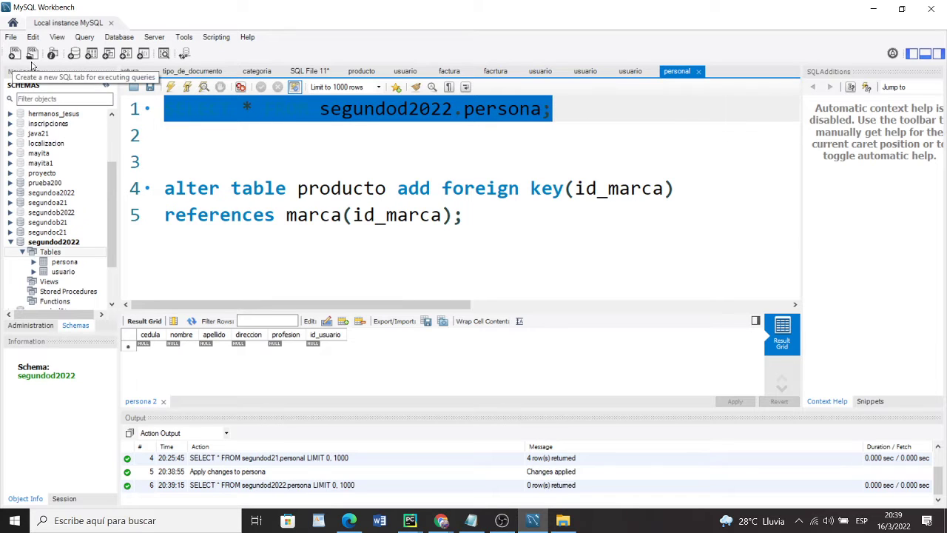
Start reverse engineering a database through the Local instance MySQL connection and proceed to the schema selection.
{"action": "left_click", "coordinate": [119, 37]}
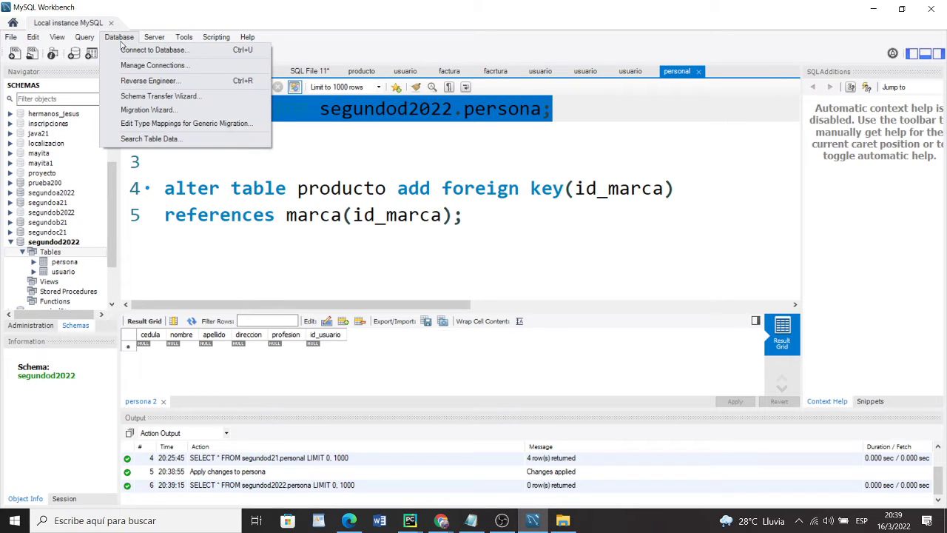
{"action": "left_click", "coordinate": [126, 82]}
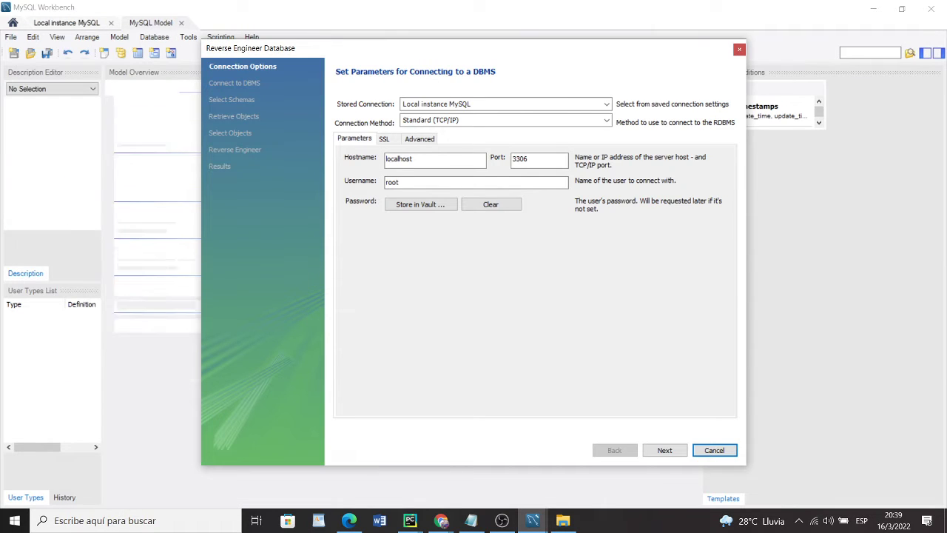
{"action": "left_click", "coordinate": [662, 451]}
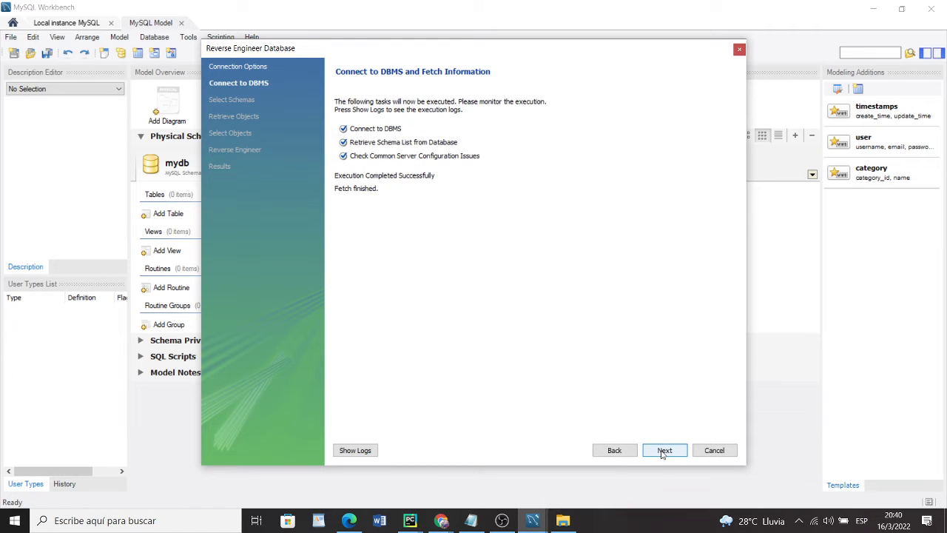
{"action": "left_click", "coordinate": [662, 451]}
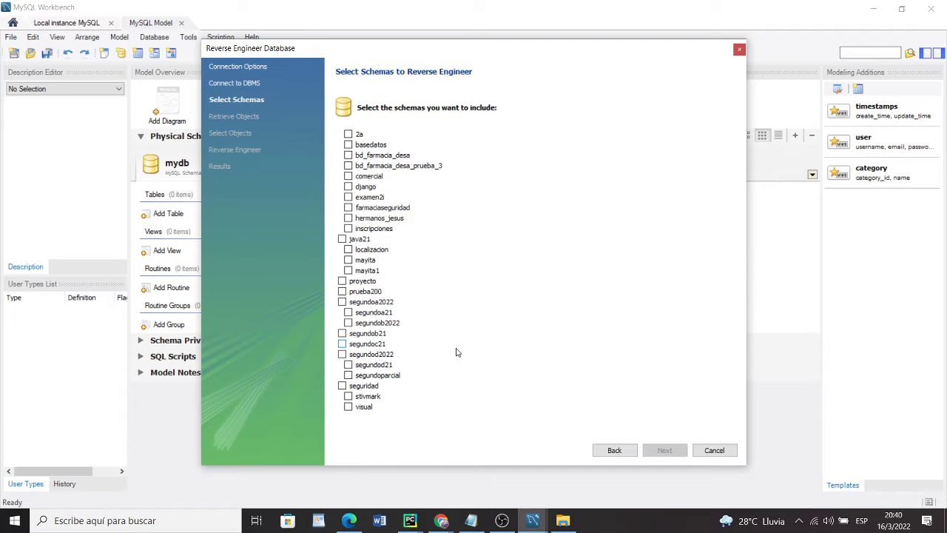
Reverse engineer the segundod2022 schema into an EER diagram with its objects placed on it, and finish the wizard.
{"action": "left_click", "coordinate": [343, 355]}
{"action": "left_click", "coordinate": [665, 451]}
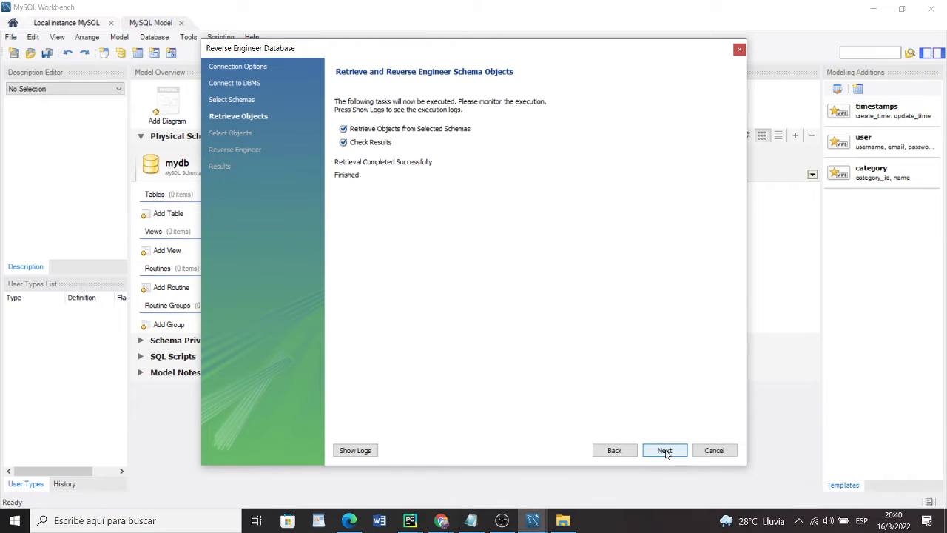
{"action": "left_click", "coordinate": [664, 451]}
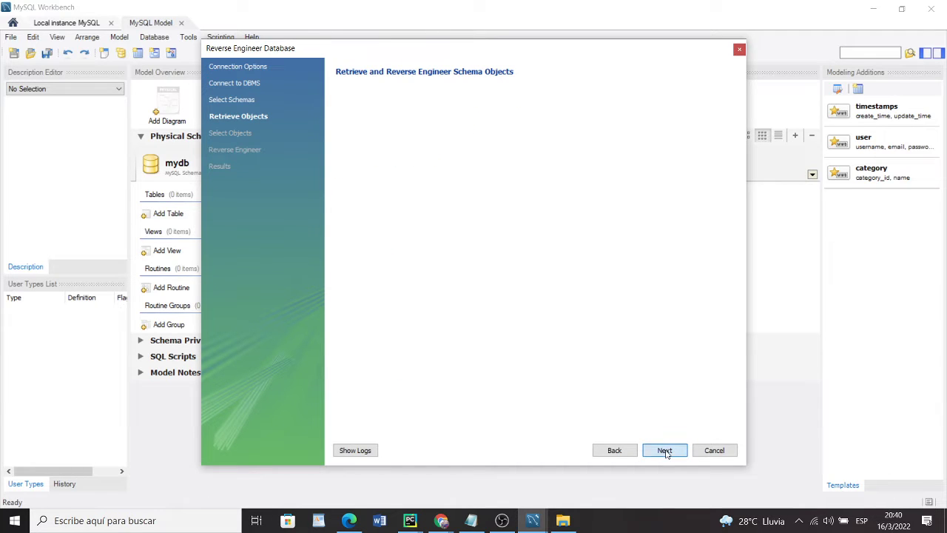
{"action": "left_click", "coordinate": [665, 451]}
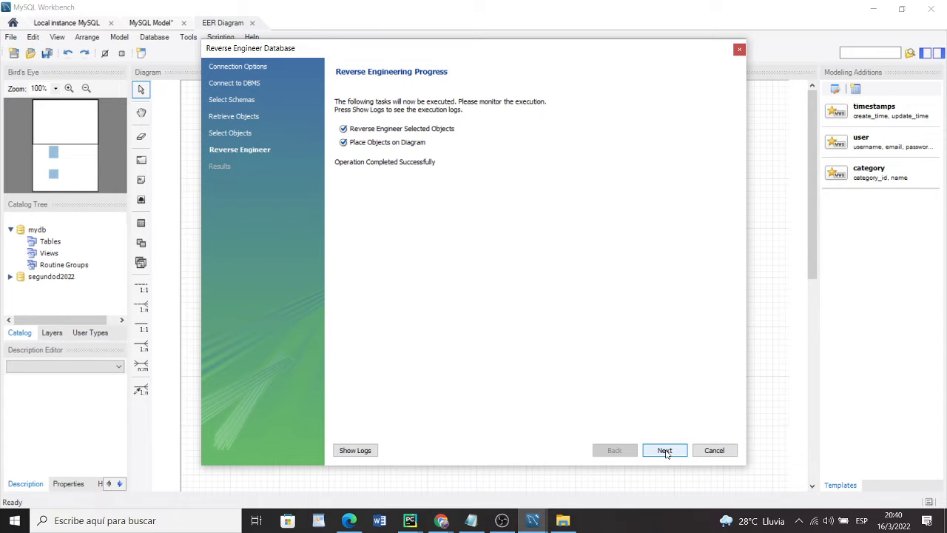
{"action": "left_click", "coordinate": [664, 450]}
{"action": "left_click", "coordinate": [664, 450]}
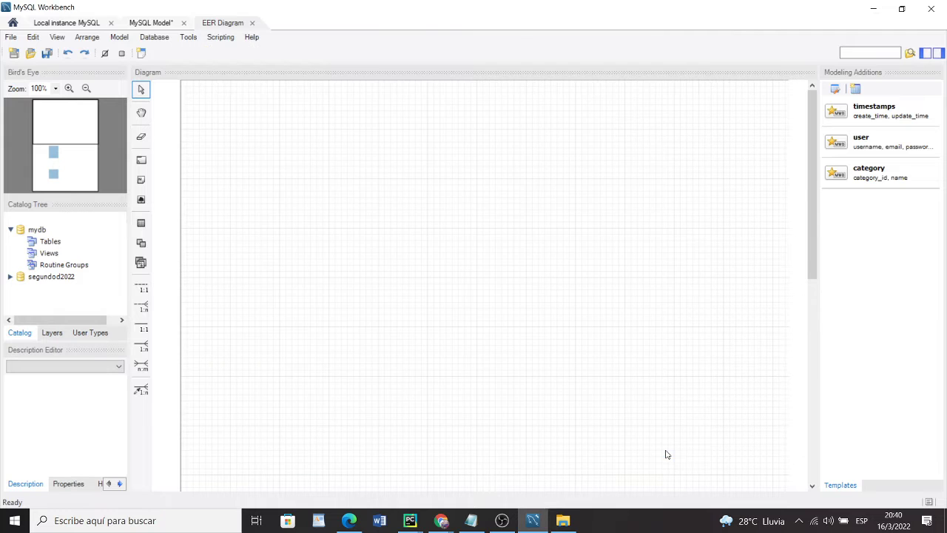
Arrange the usuario and persona tables side by side in the EER diagram, with usuario to the left of persona.
{"action": "scroll", "coordinate": [600, 261], "scroll_direction": "down", "scroll_amount": 3}
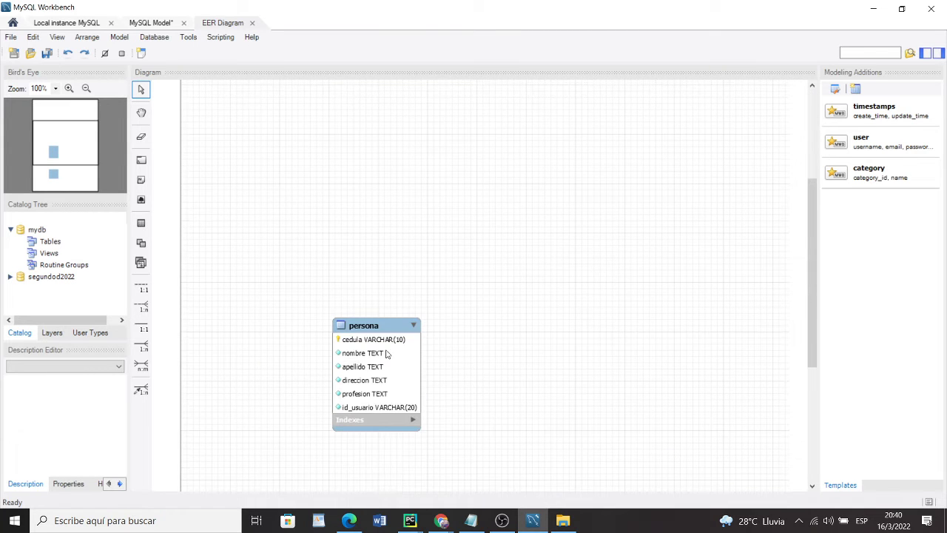
{"action": "left_click_drag", "start_coordinate": [371, 339], "coordinate": [461, 122]}
{"action": "scroll", "coordinate": [581, 314], "scroll_direction": "down", "scroll_amount": 3}
{"action": "scroll", "coordinate": [569, 333], "scroll_direction": "up", "scroll_amount": 1}
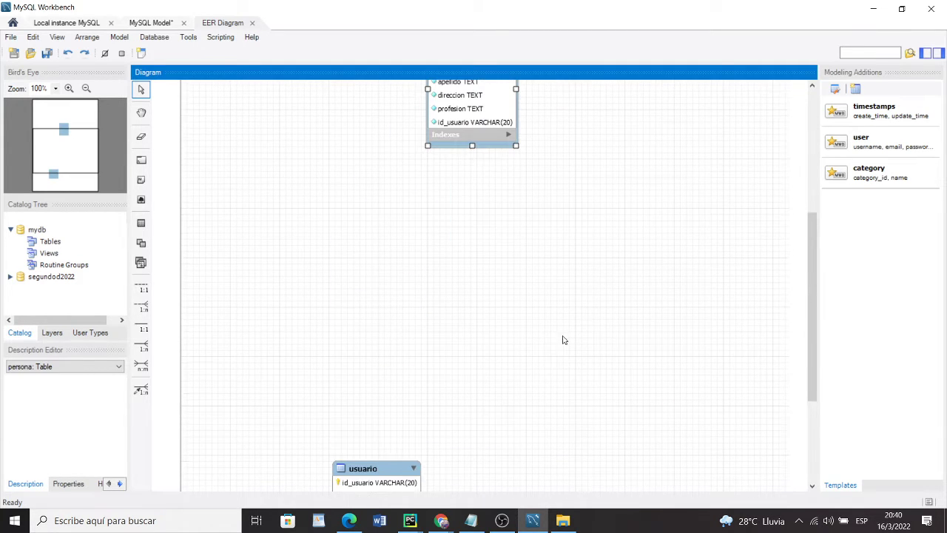
{"action": "left_click_drag", "start_coordinate": [377, 474], "coordinate": [341, 157]}
{"action": "left_click_drag", "start_coordinate": [474, 115], "coordinate": [551, 265]}
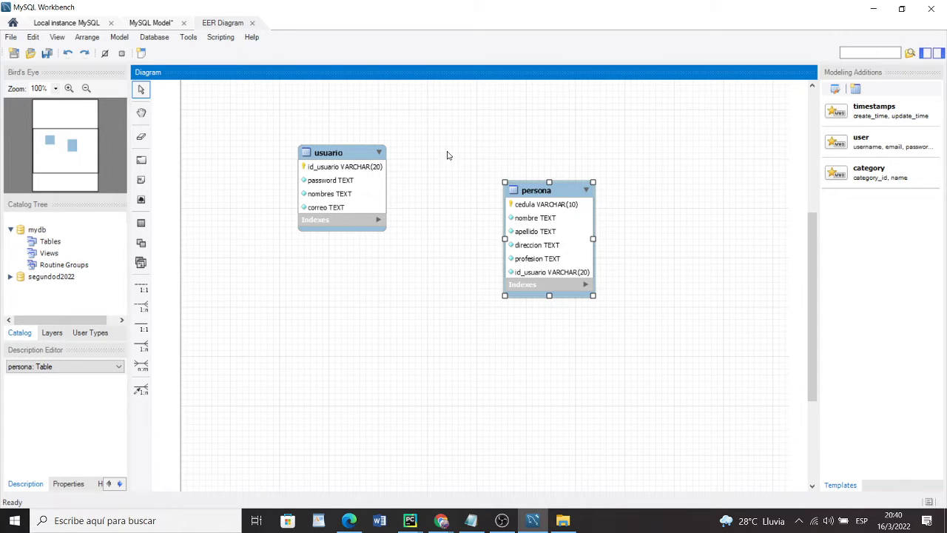
{"action": "key", "text": "ctrl+z"}
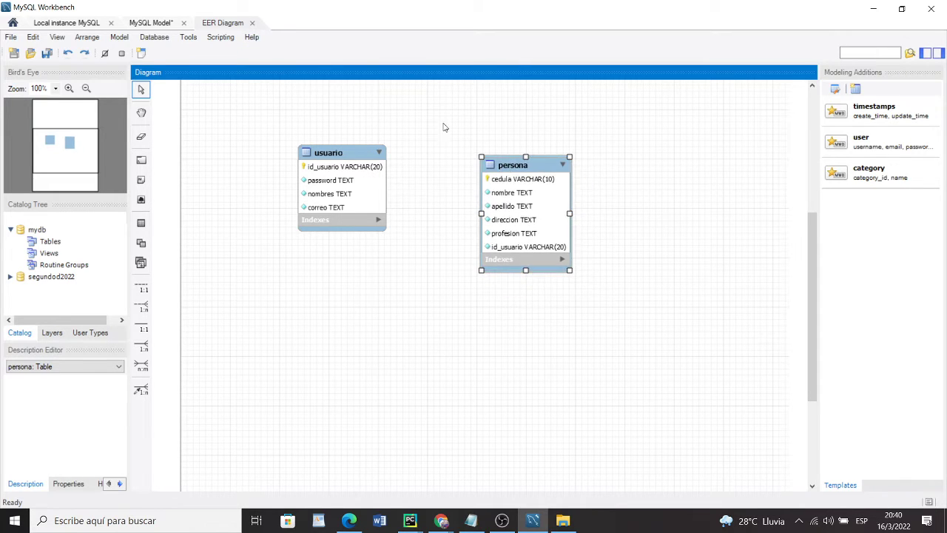
Close the EER diagram and its model without saving the changes.
{"action": "left_click", "coordinate": [252, 22]}
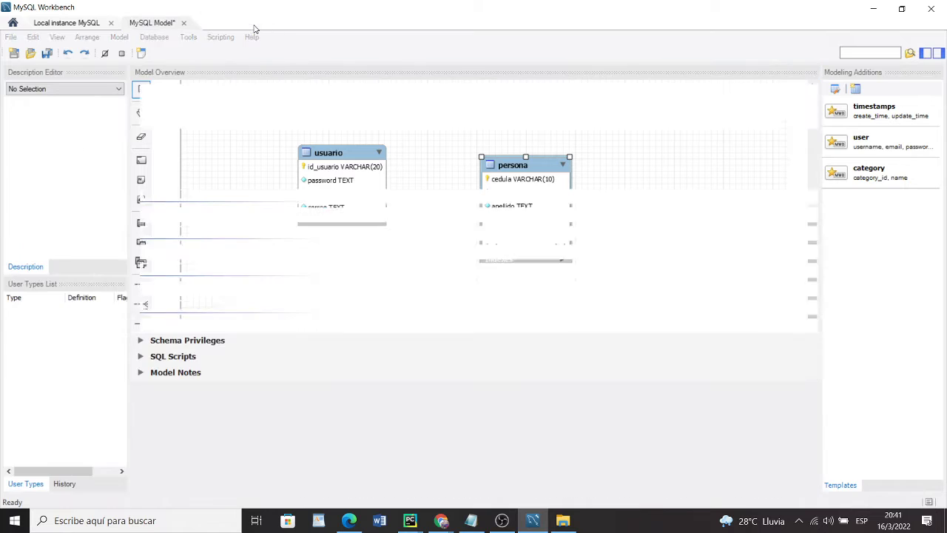
{"action": "left_click", "coordinate": [184, 23]}
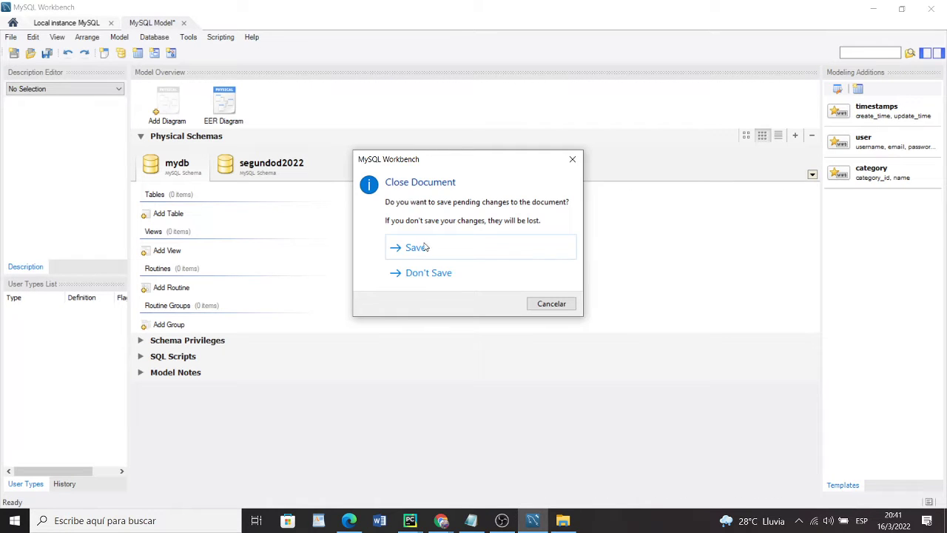
{"action": "left_click", "coordinate": [434, 272]}
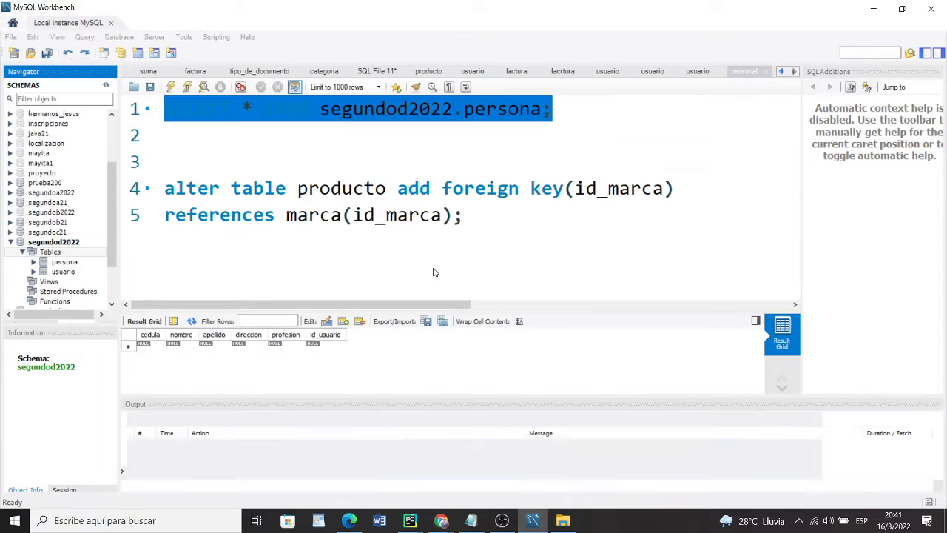
Begin a new "alter table" statement below the producto foreign key statement, leaving one blank line between them.
{"action": "left_click", "coordinate": [492, 238]}
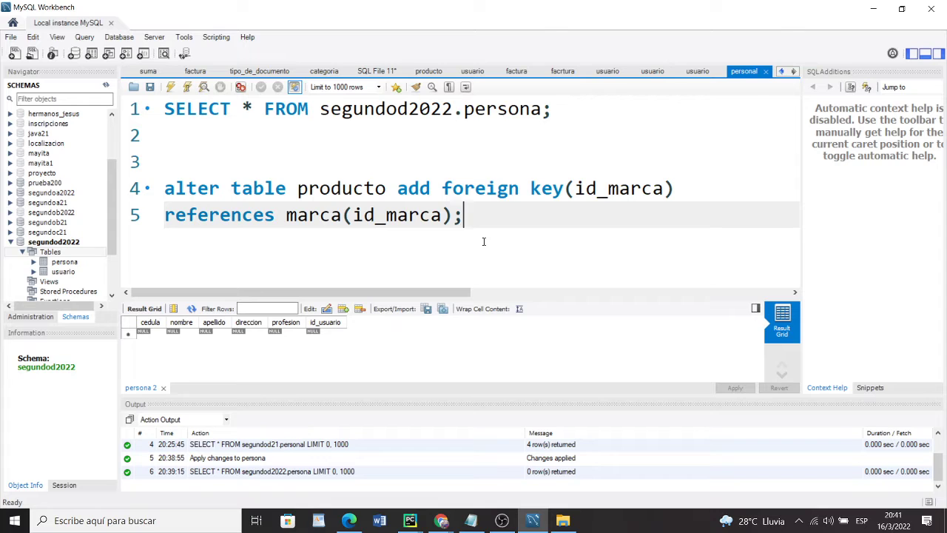
{"action": "scroll", "coordinate": [508, 257], "scroll_direction": "up", "scroll_amount": 1, "text": "ctrl"}
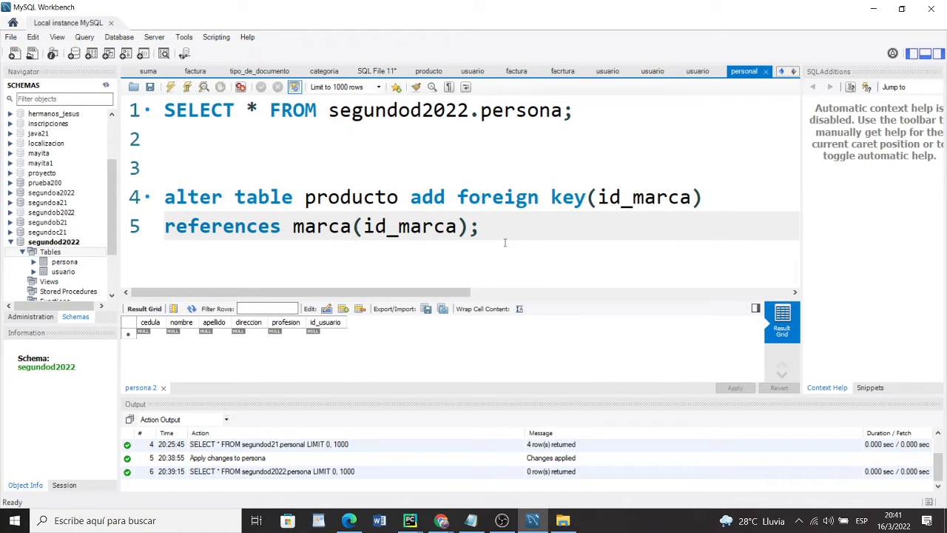
{"action": "key", "text": "Return"}
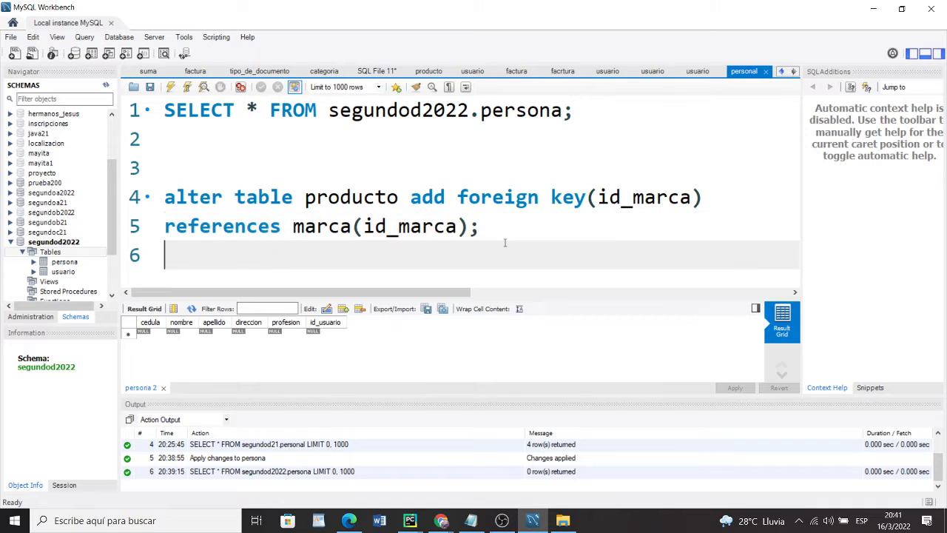
{"action": "key", "text": "Return"}
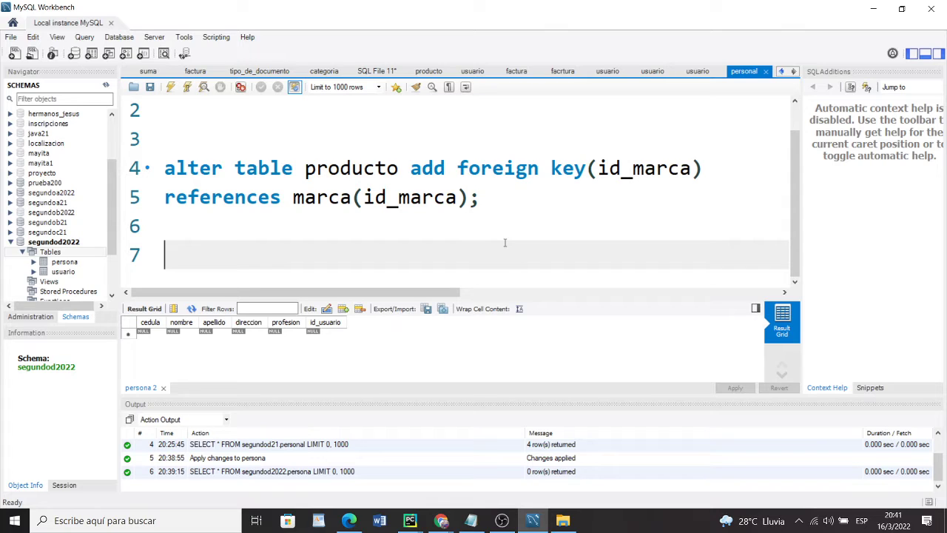
{"action": "type", "text": "alter"}
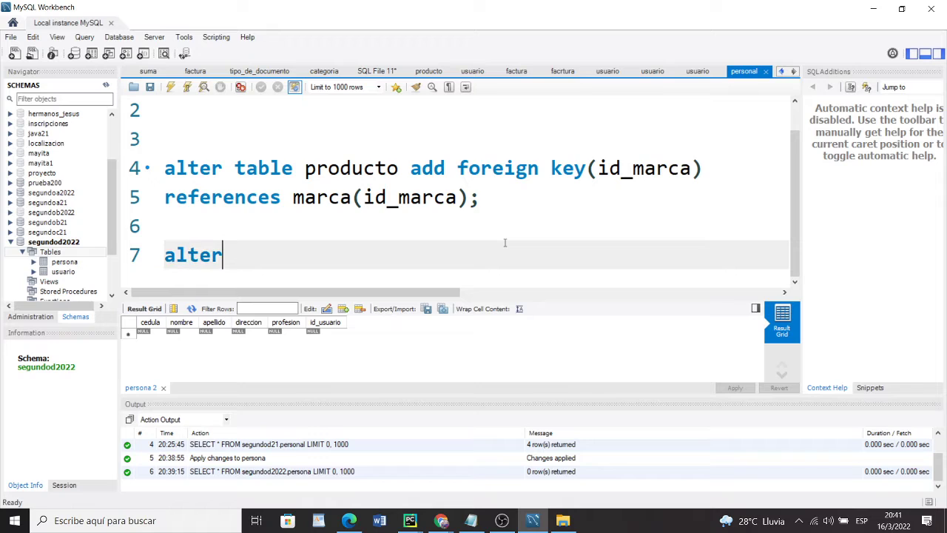
{"action": "type", "text": " tab"}
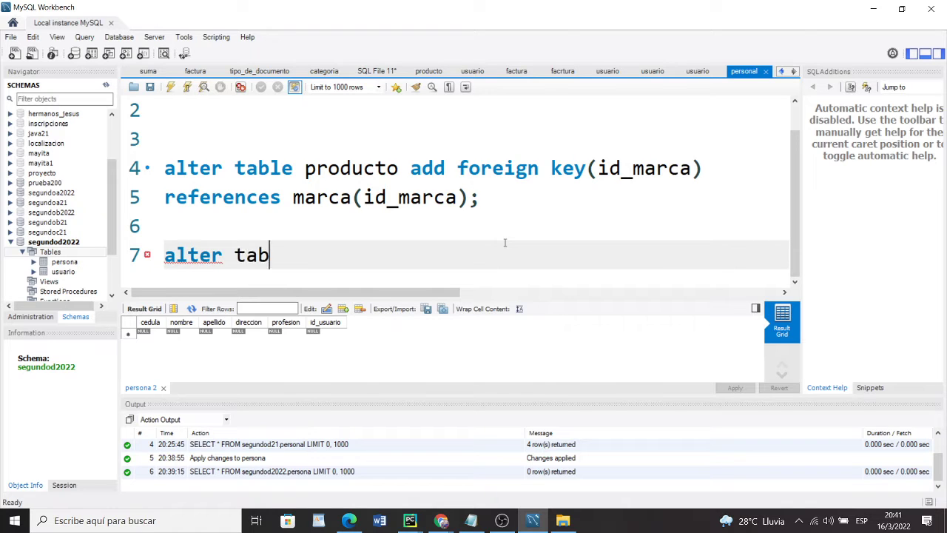
{"action": "type", "text": "el"}
{"action": "key", "text": "BackSpace"}
{"action": "key", "text": "BackSpace"}
{"action": "key", "text": "BackSpace"}
{"action": "type", "text": "le"}
{"action": "scroll", "coordinate": [506, 242], "scroll_direction": "up", "scroll_amount": 1}
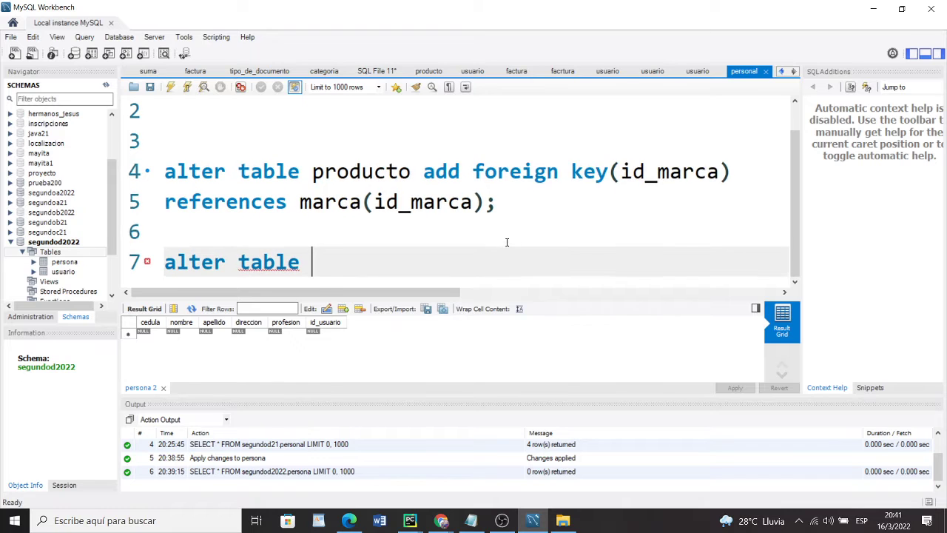